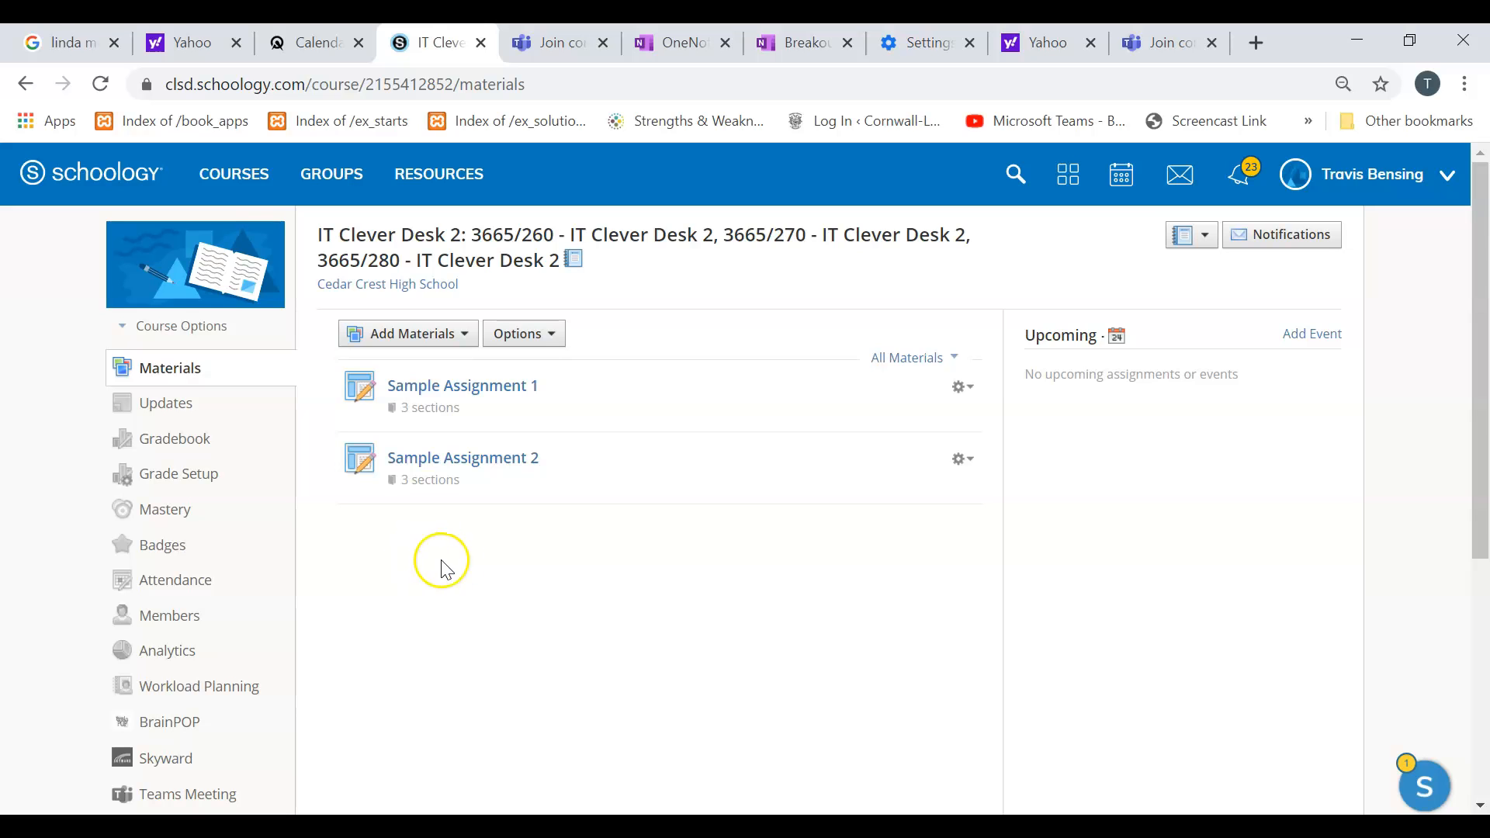
Step: Open the course's Skyward app, reload the page, and display the category configuration for section 3665/260
scroll(447, 571, down, 2)
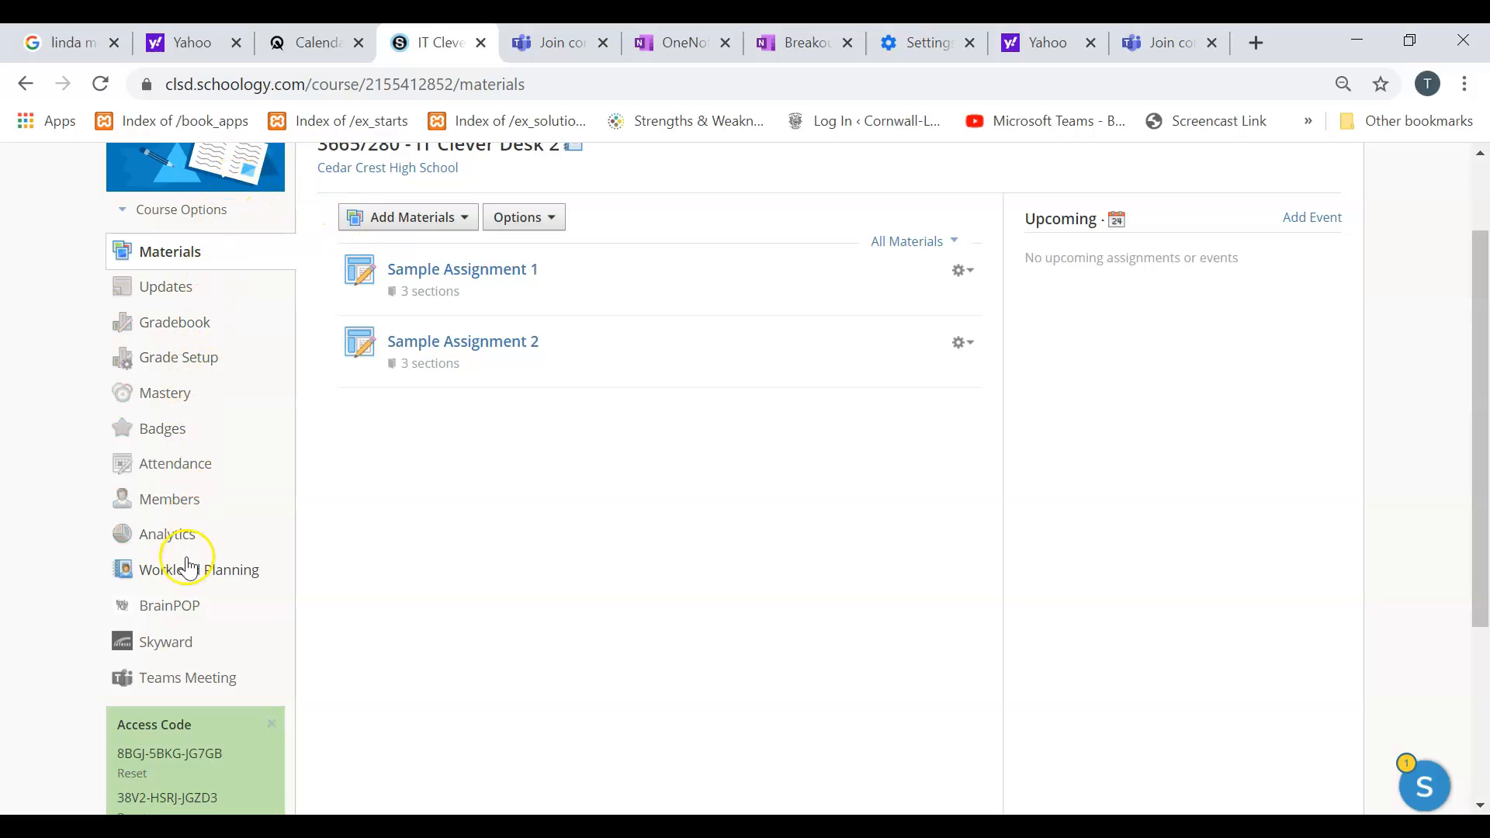
click(168, 656)
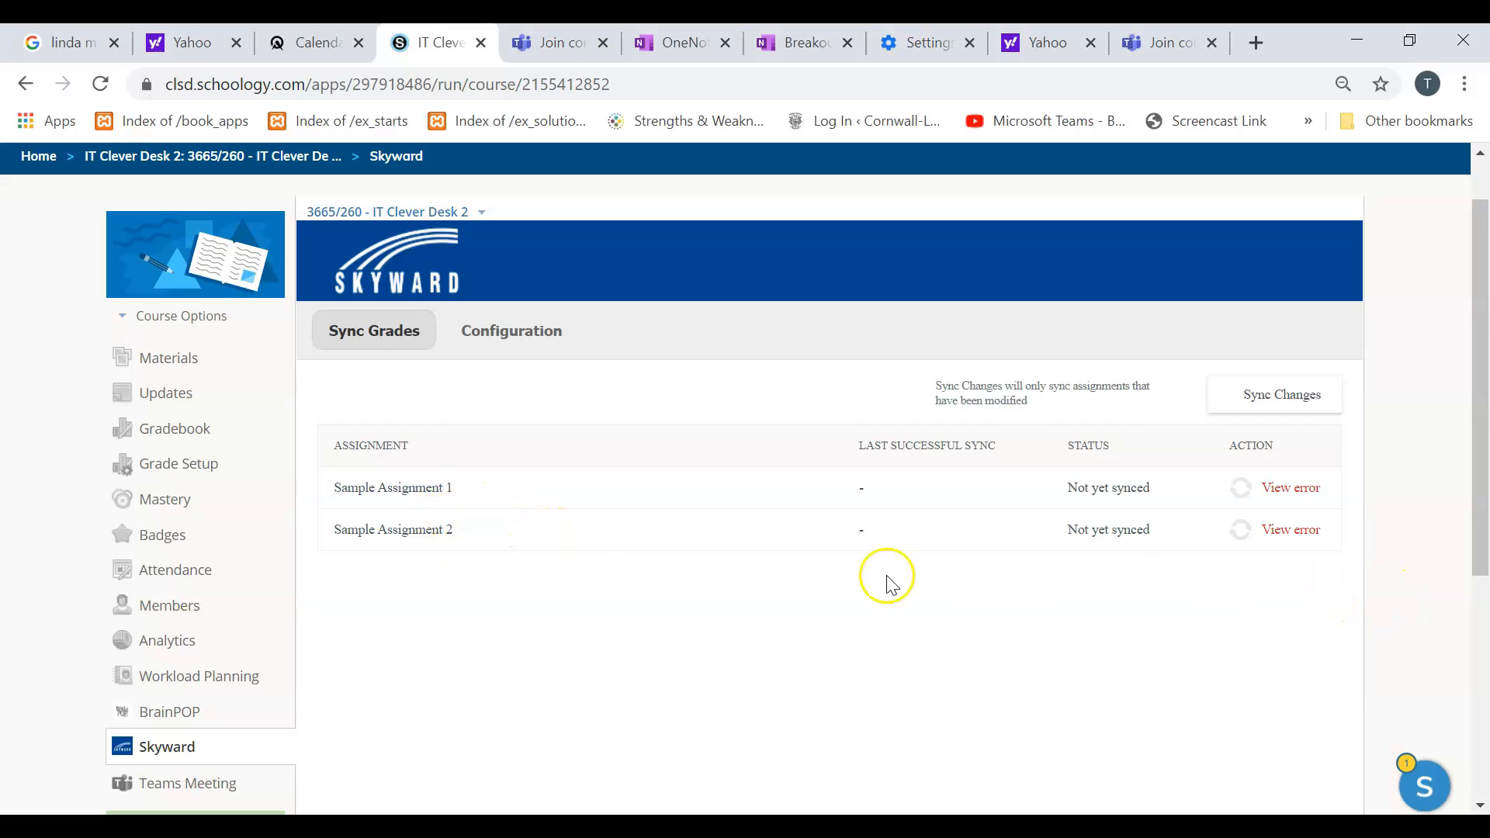
click(1274, 503)
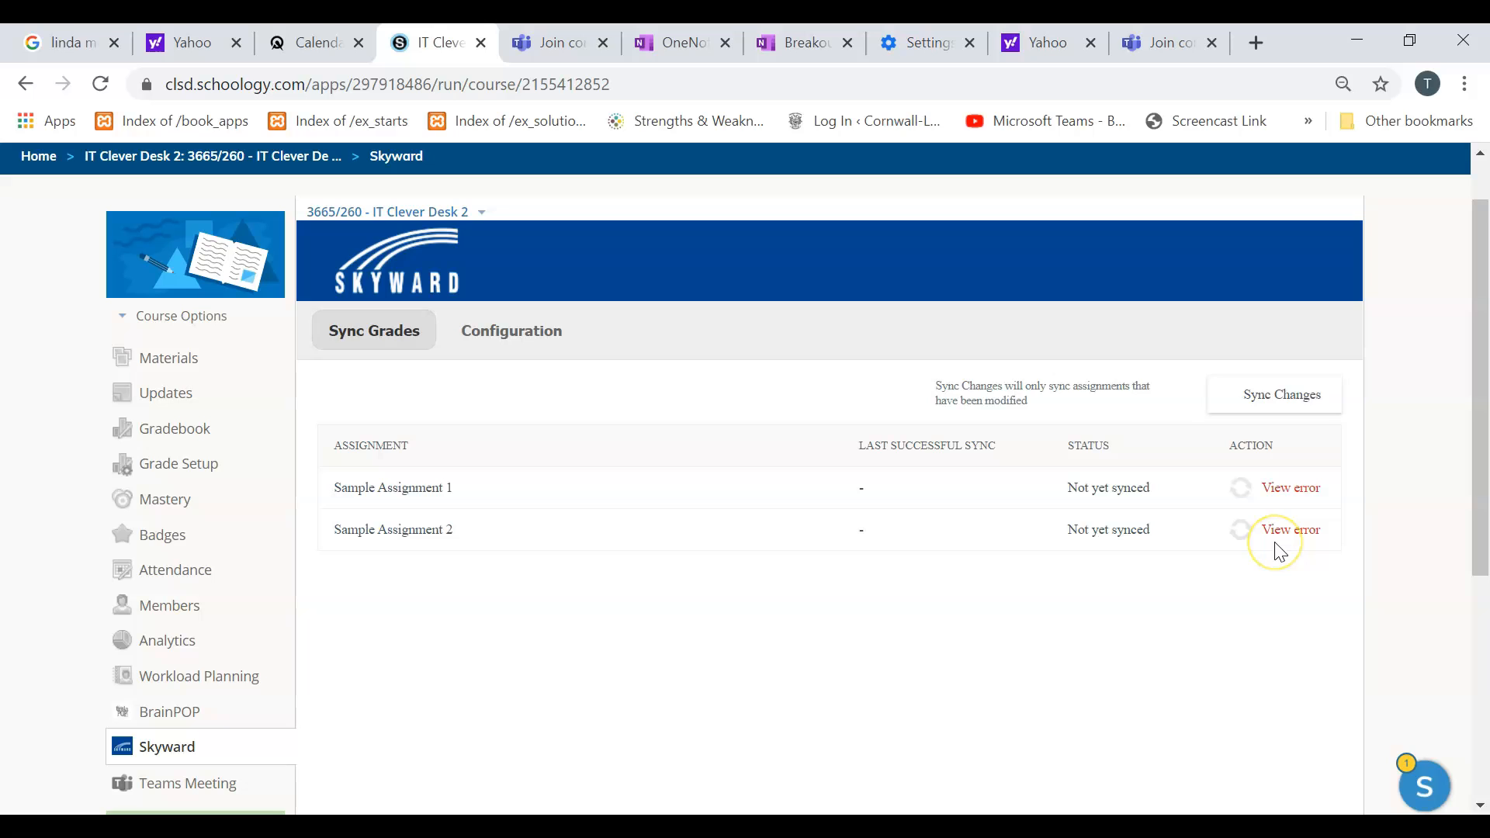
click(513, 342)
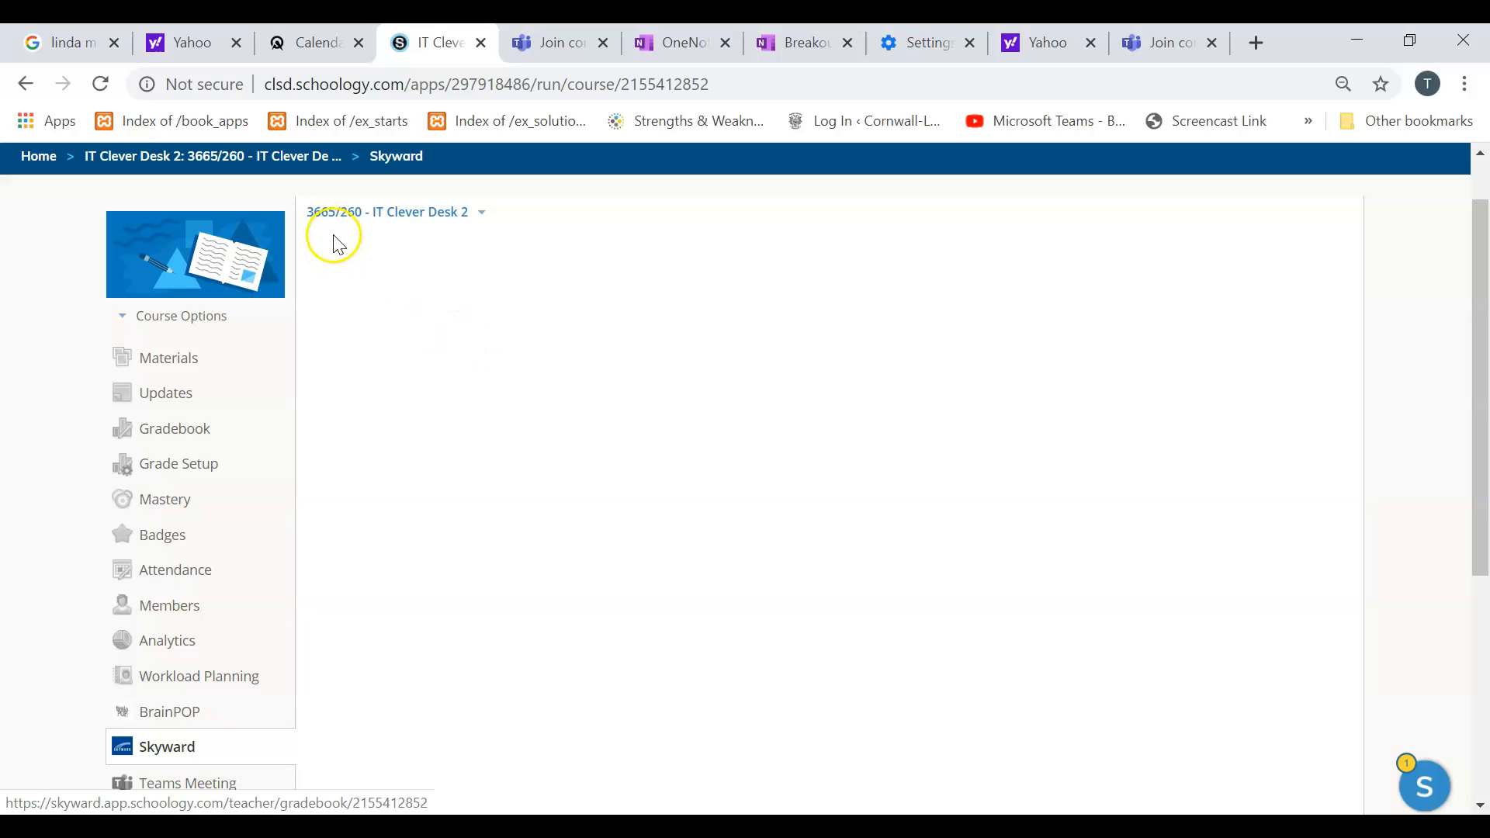
click(100, 83)
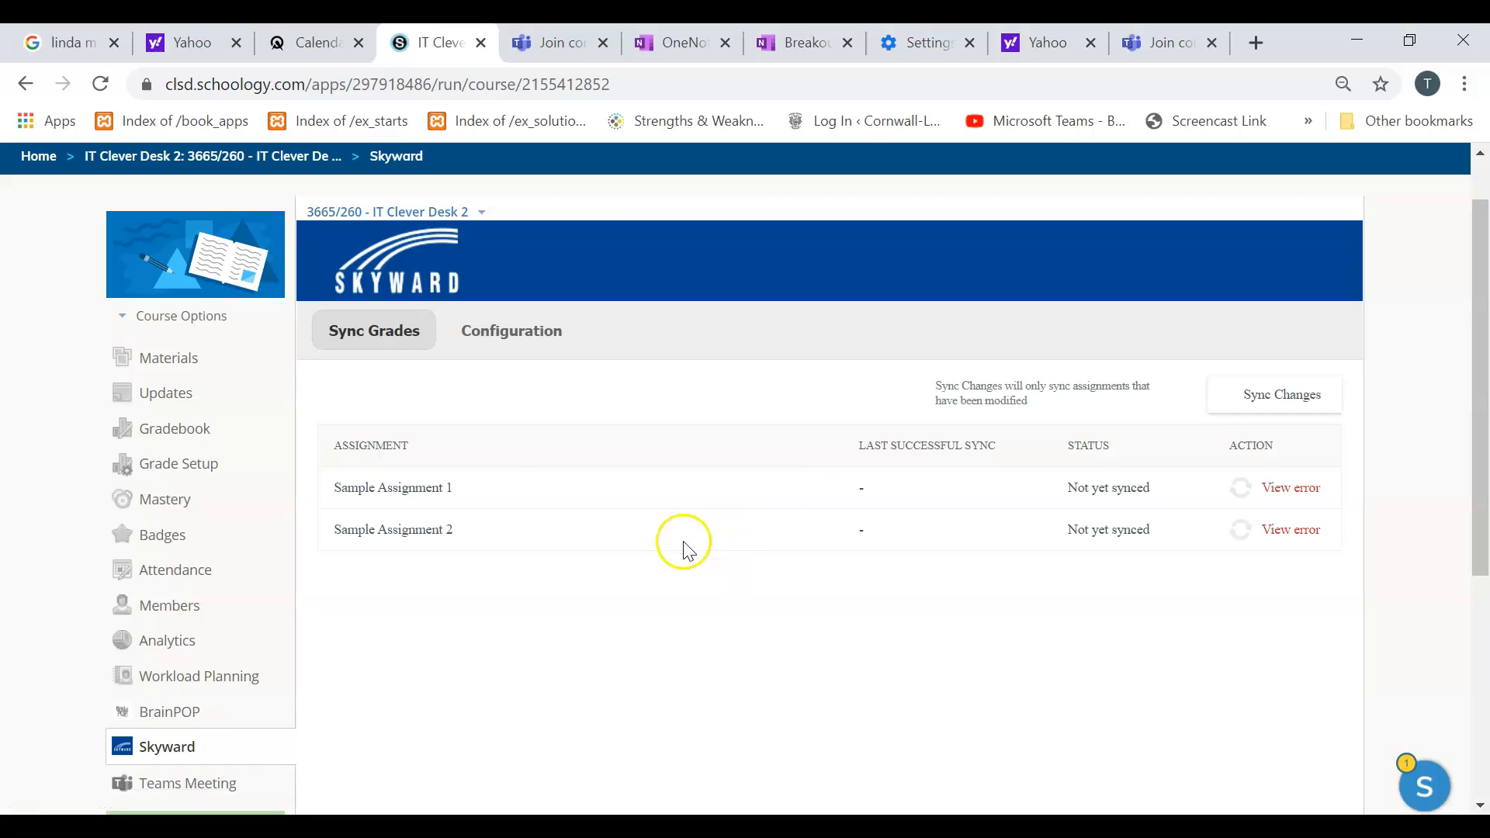
click(534, 331)
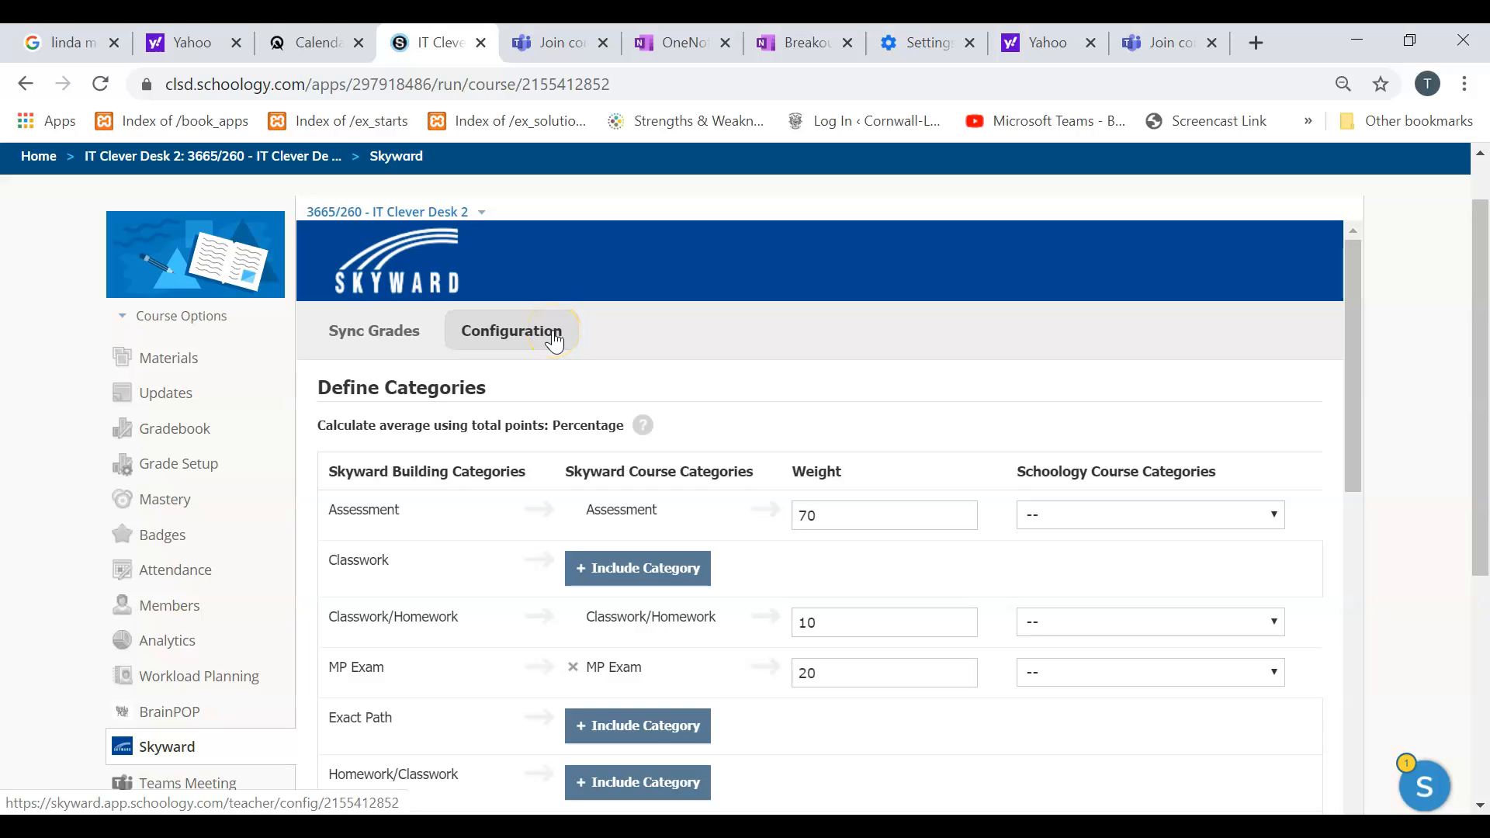
Step: Set the Schoology course category to (Create New Schoology Category) for Assessment, Classwork/Homework and MP Exam
scroll(554, 343, down, 2)
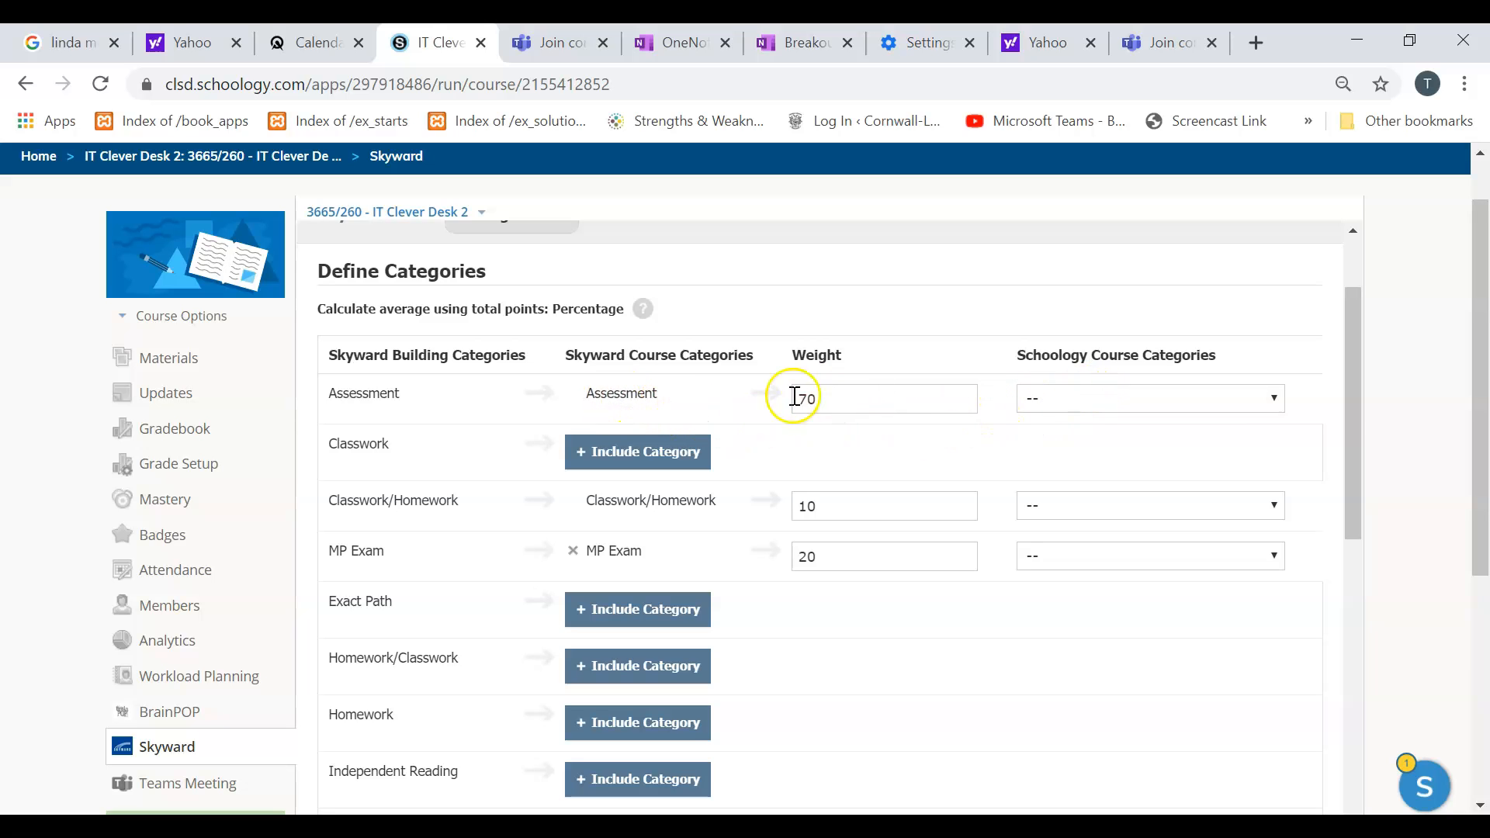
click(1049, 411)
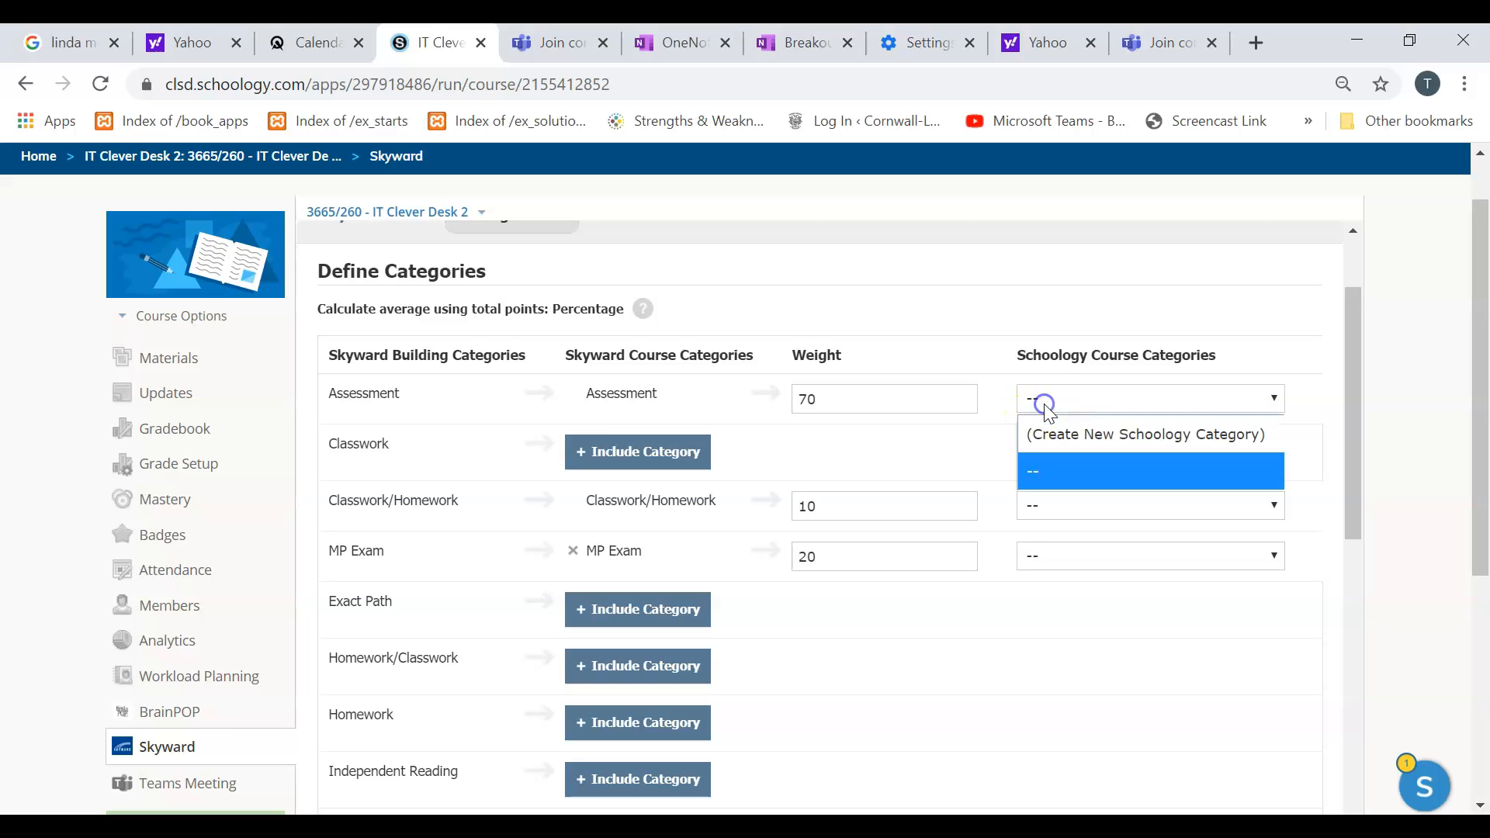
click(1102, 436)
click(1094, 504)
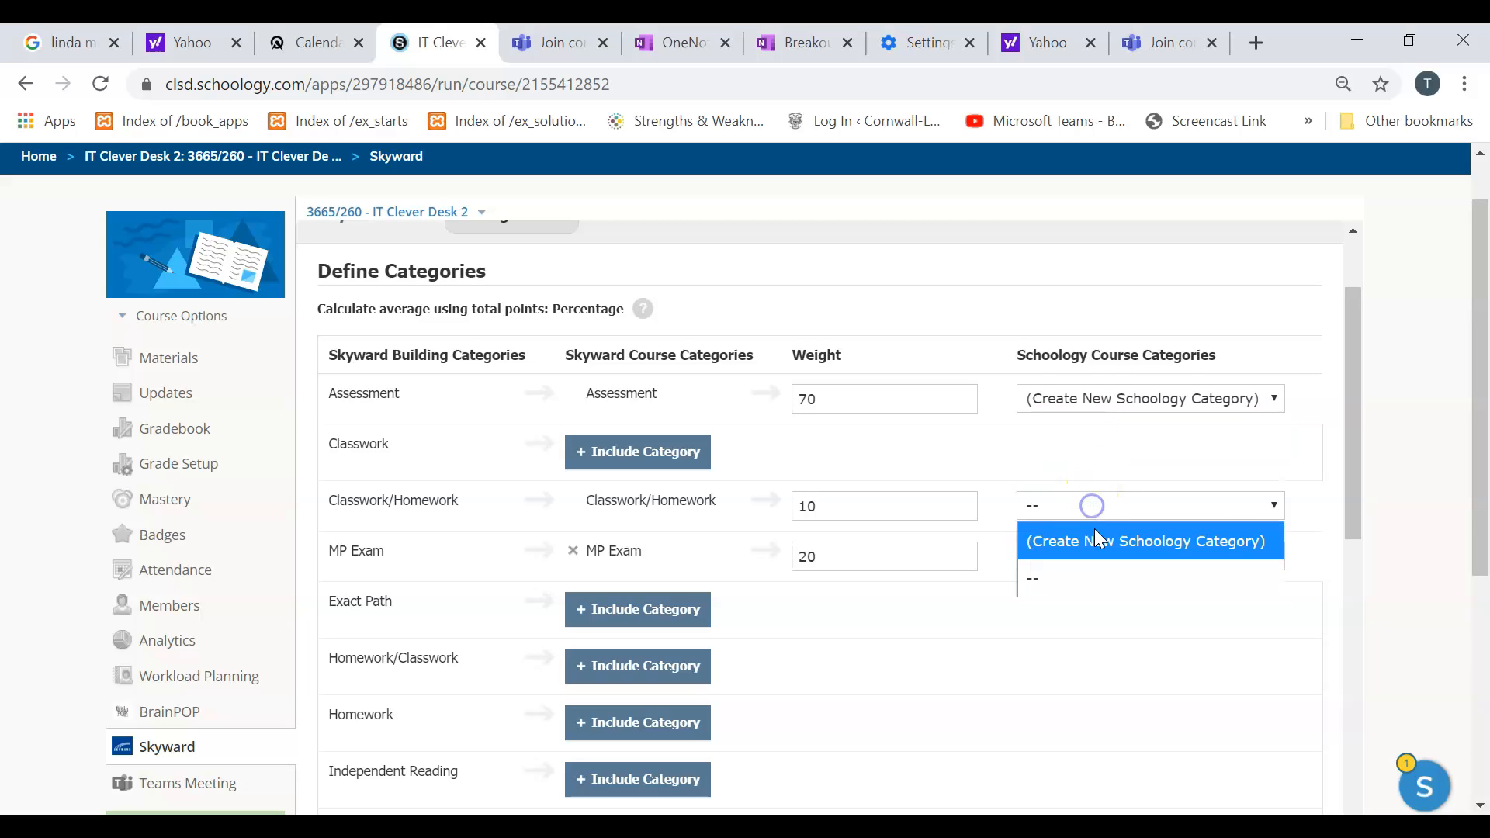
click(1100, 540)
click(1066, 552)
click(1083, 586)
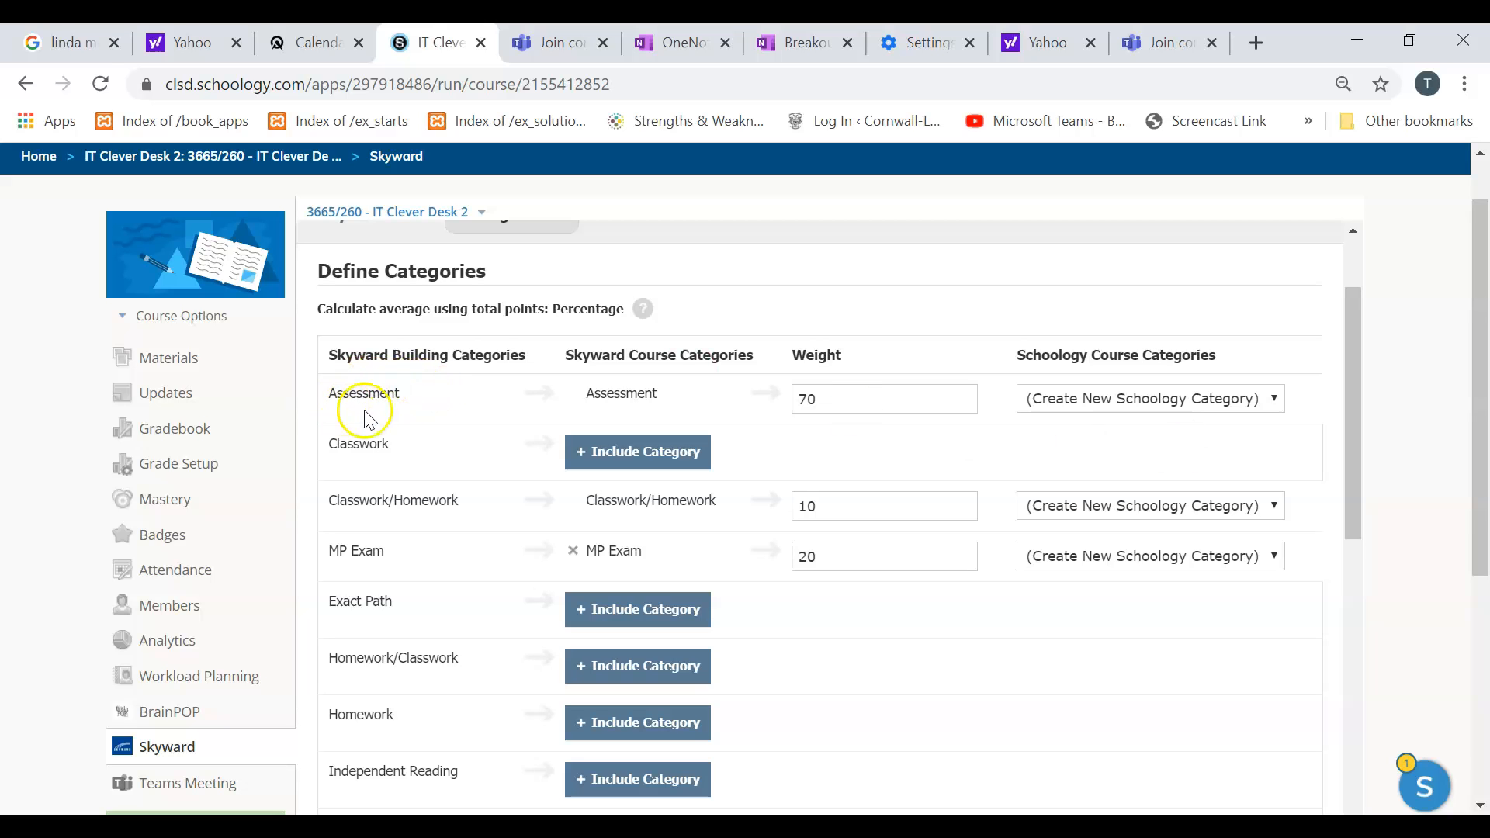
click(1075, 407)
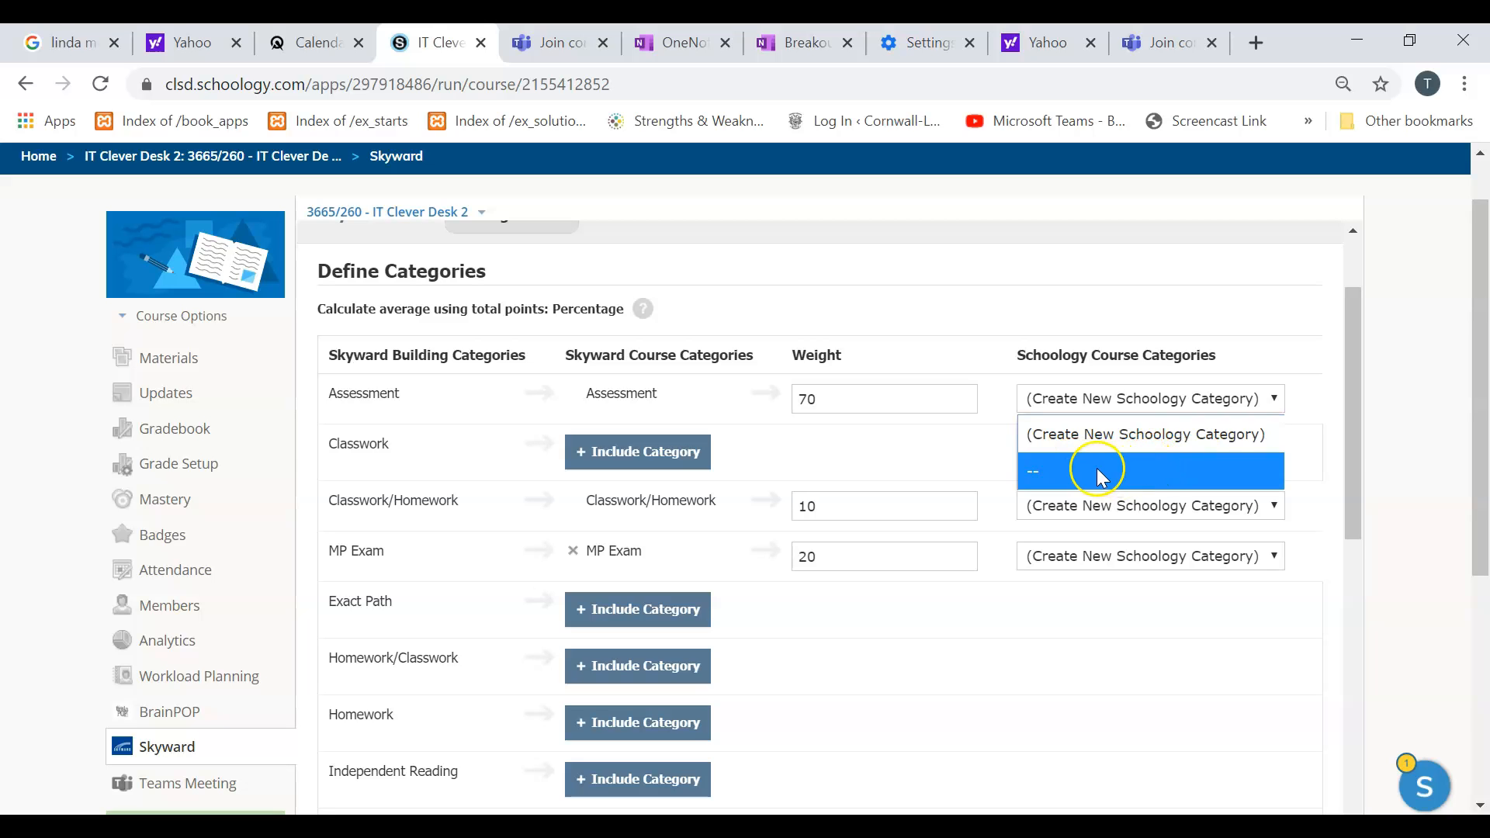
click(1309, 468)
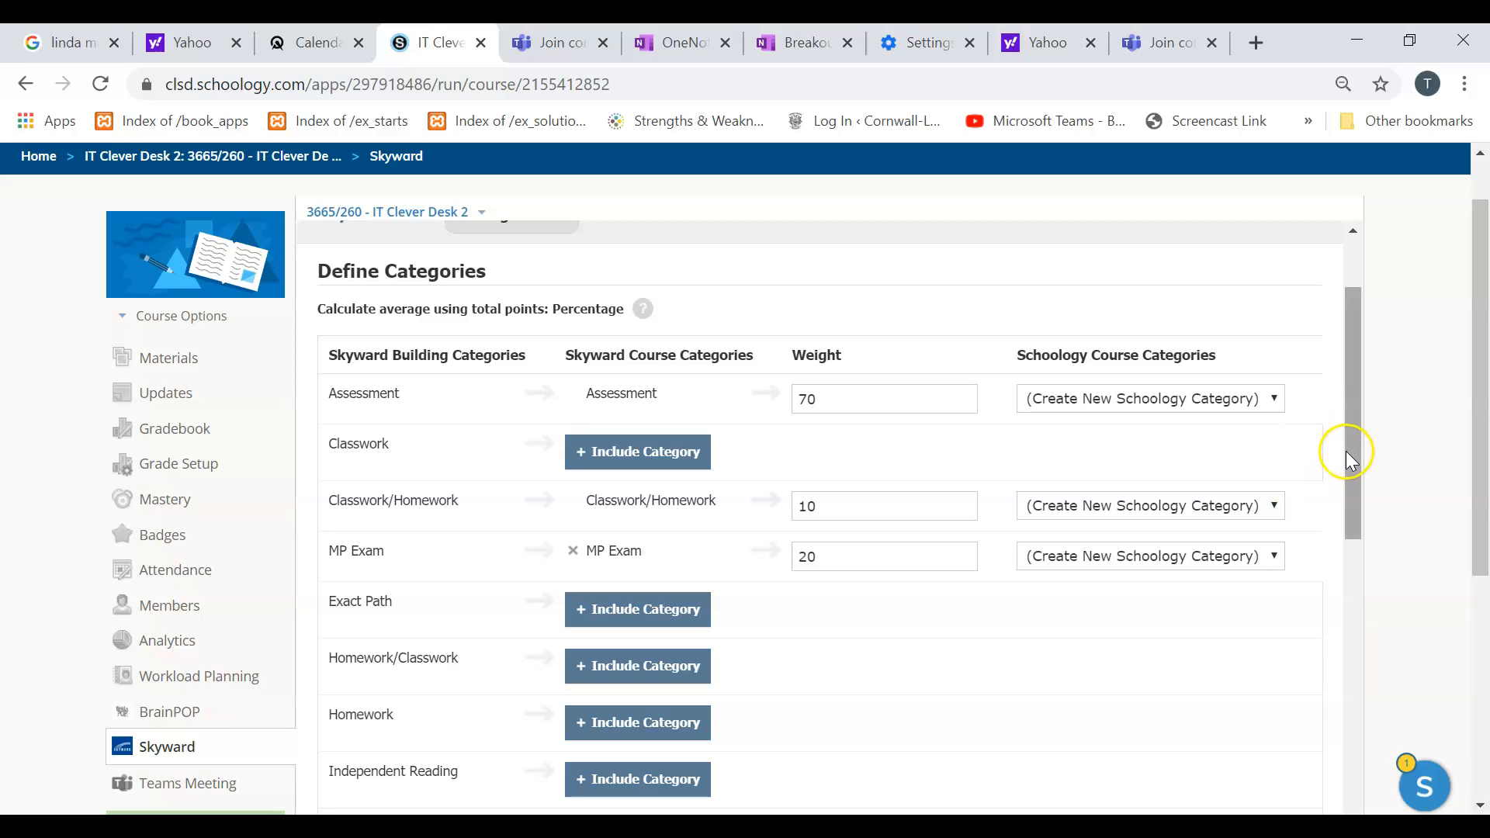
Step: Save the category configuration for section 3665/260 and review the resulting category mappings
drag(1362, 353, 1324, 621)
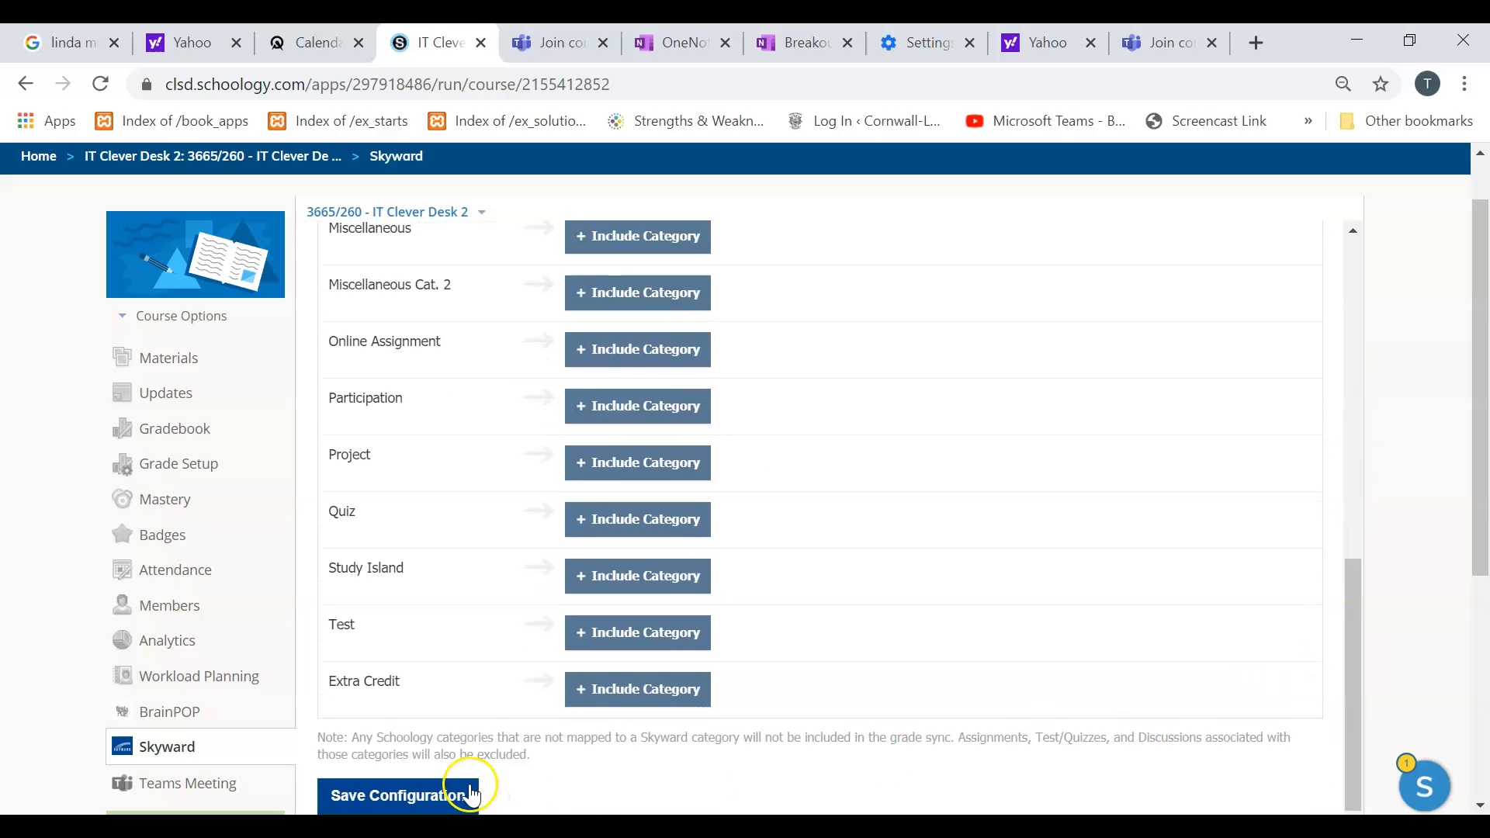
scroll(1034, 735, down, 2)
scroll(1110, 736, down, 2)
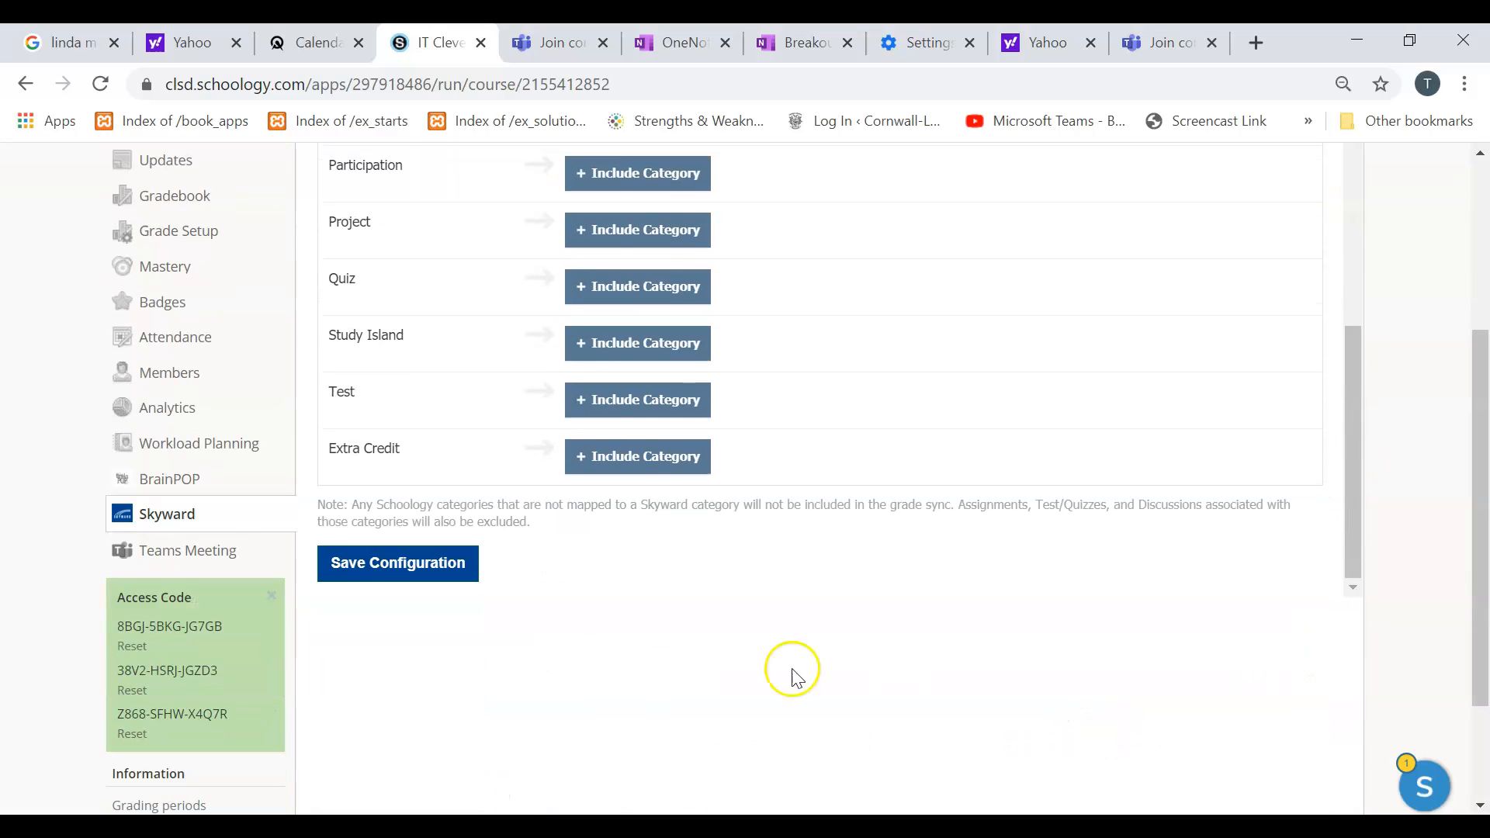
click(380, 570)
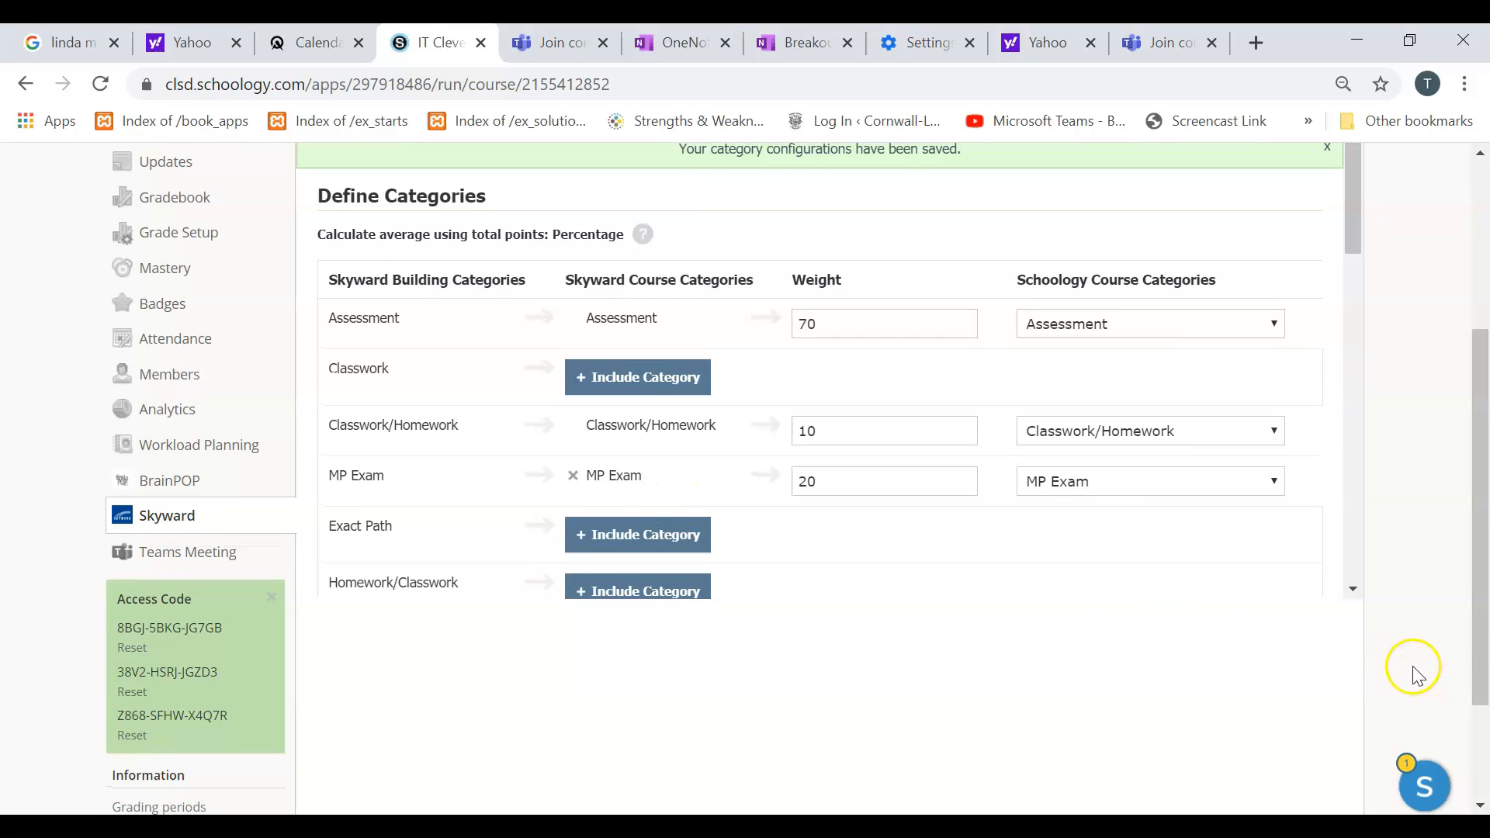
scroll(1413, 675, up, 1)
scroll(1212, 619, up, 1)
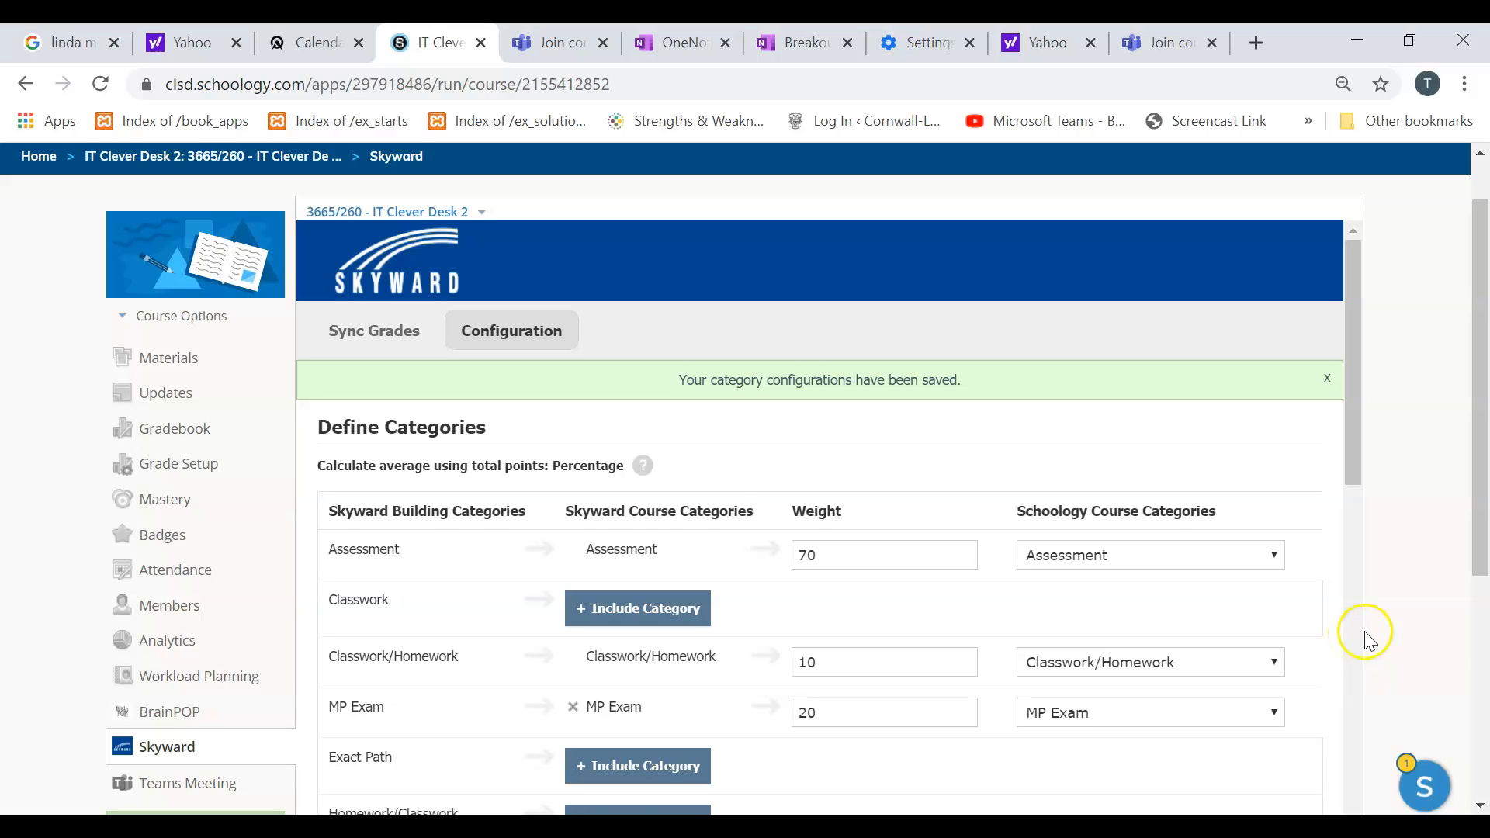
scroll(1443, 648, down, 2)
scroll(1443, 649, up, 2)
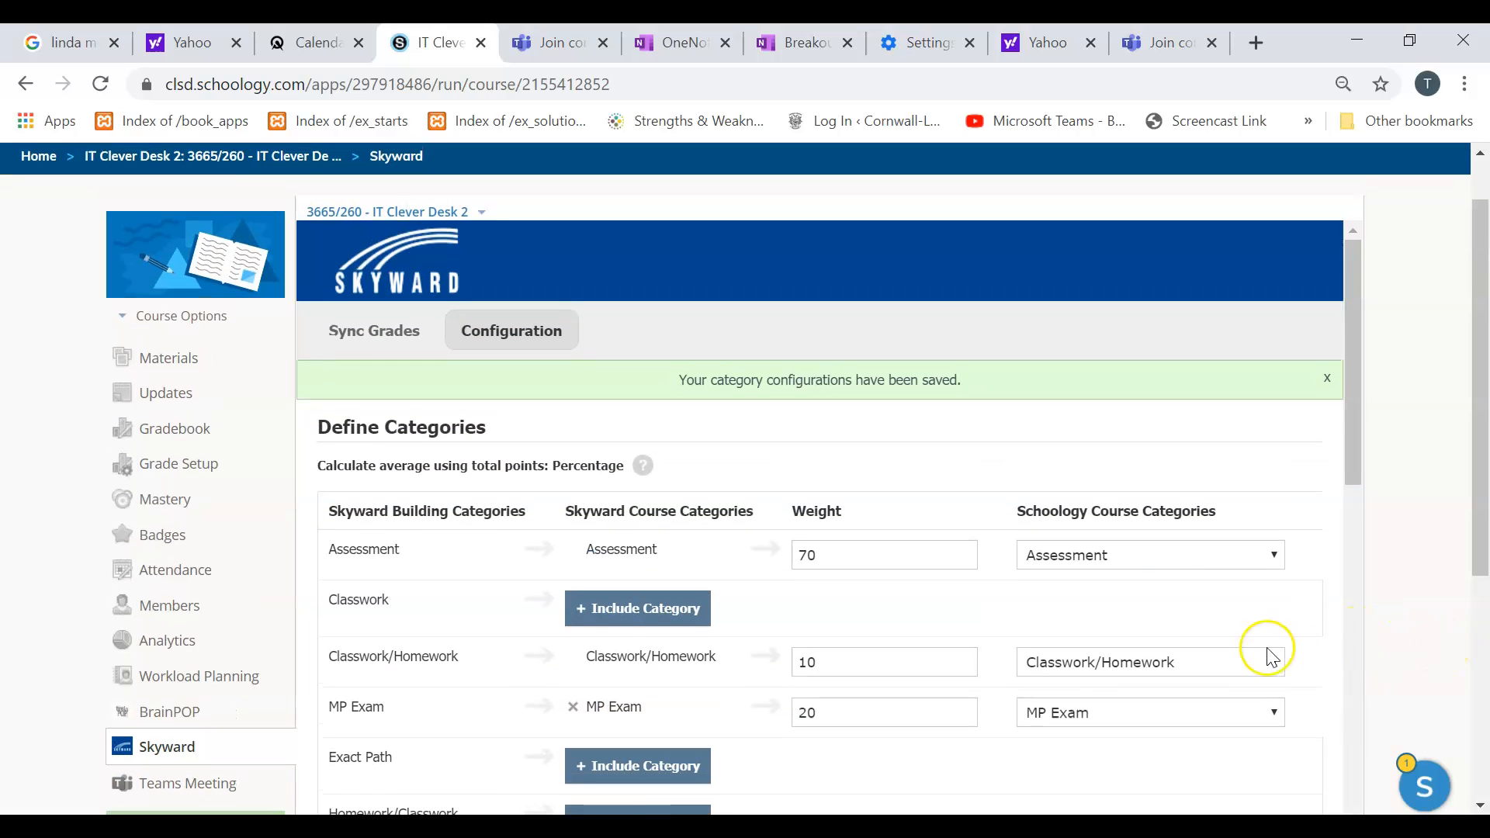
scroll(194, 194, up, 1)
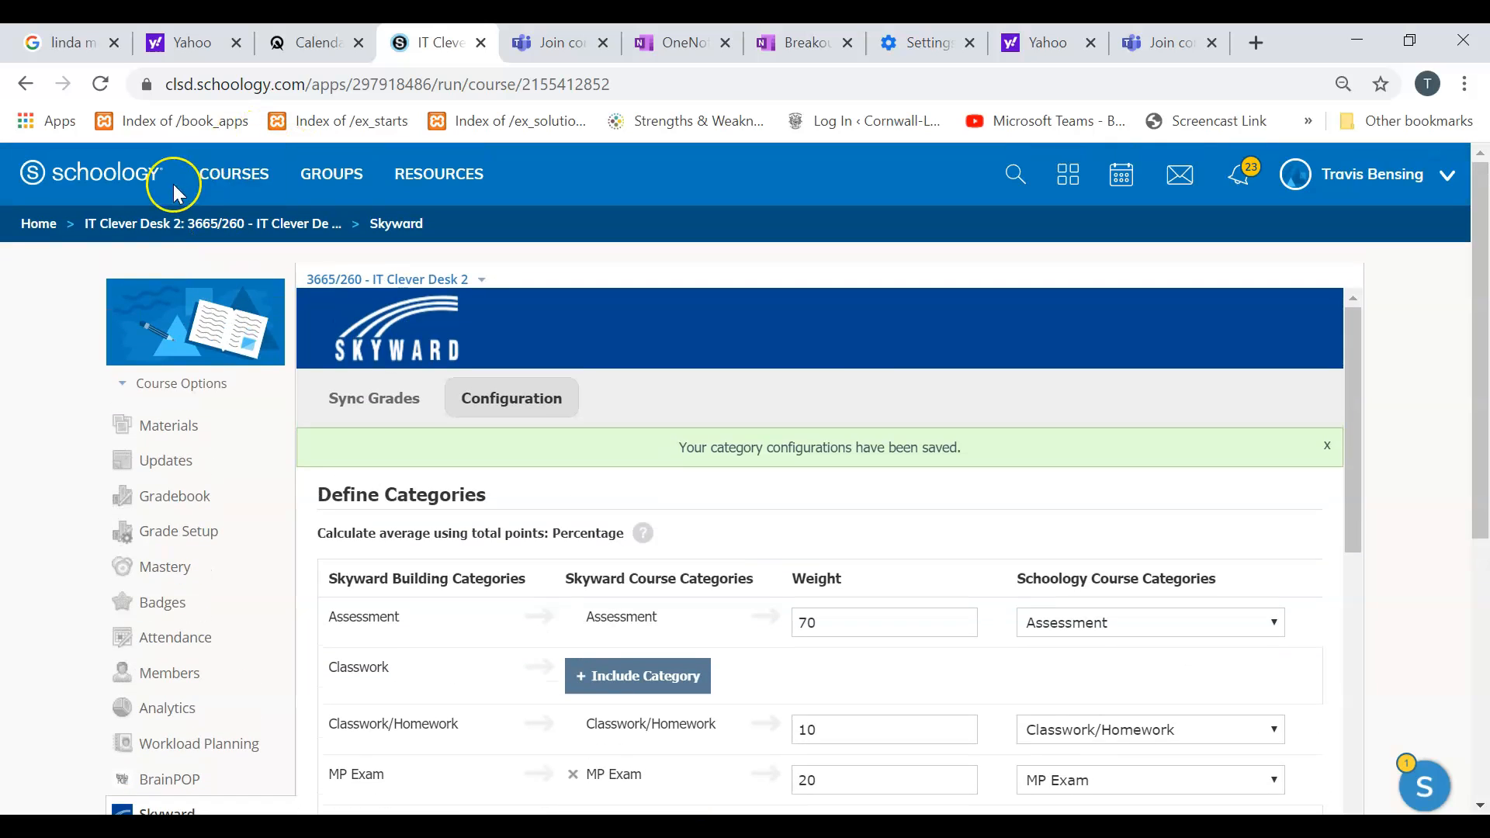
click(231, 180)
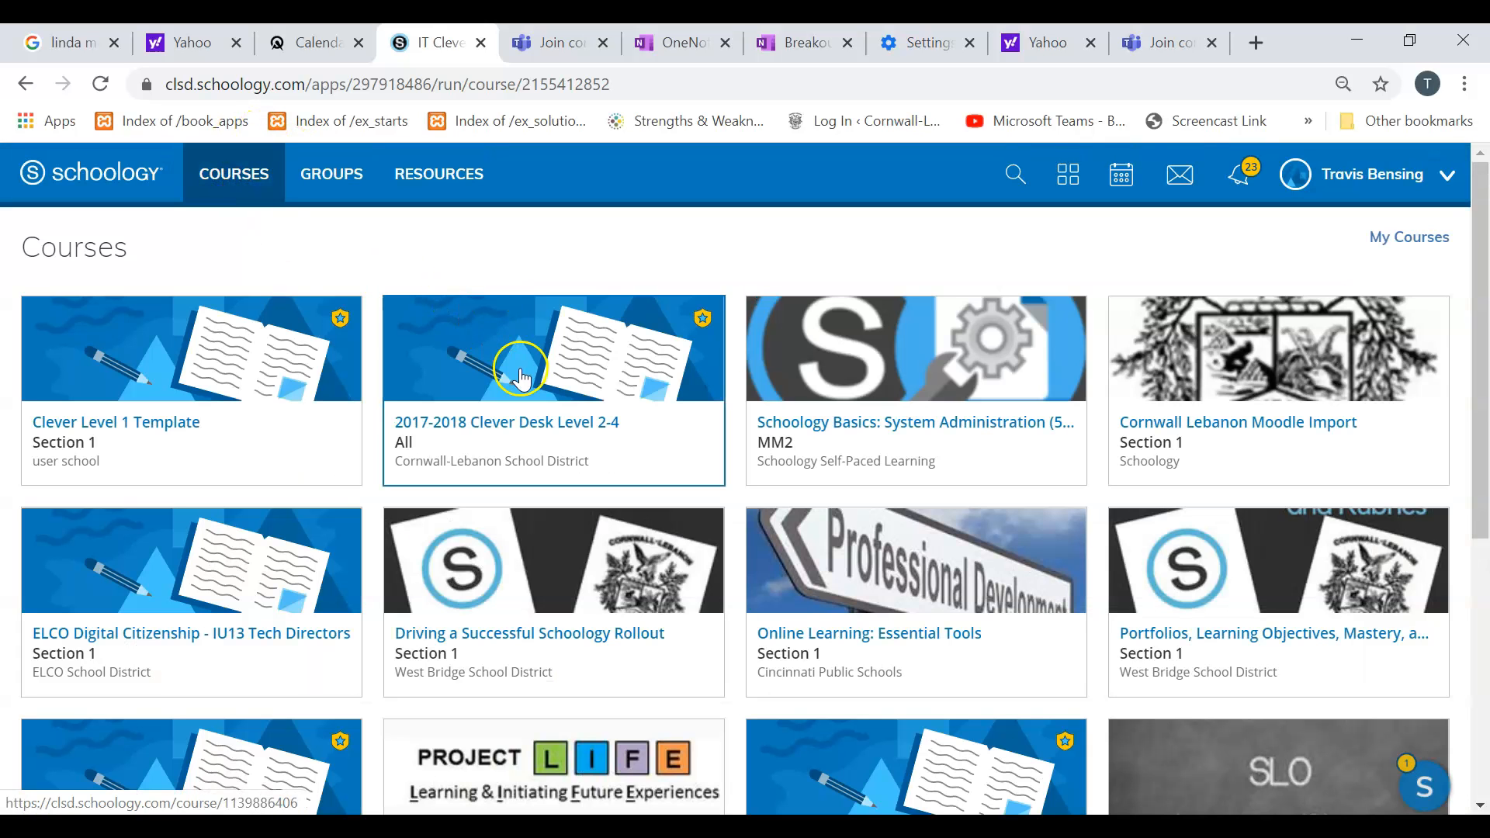
click(244, 194)
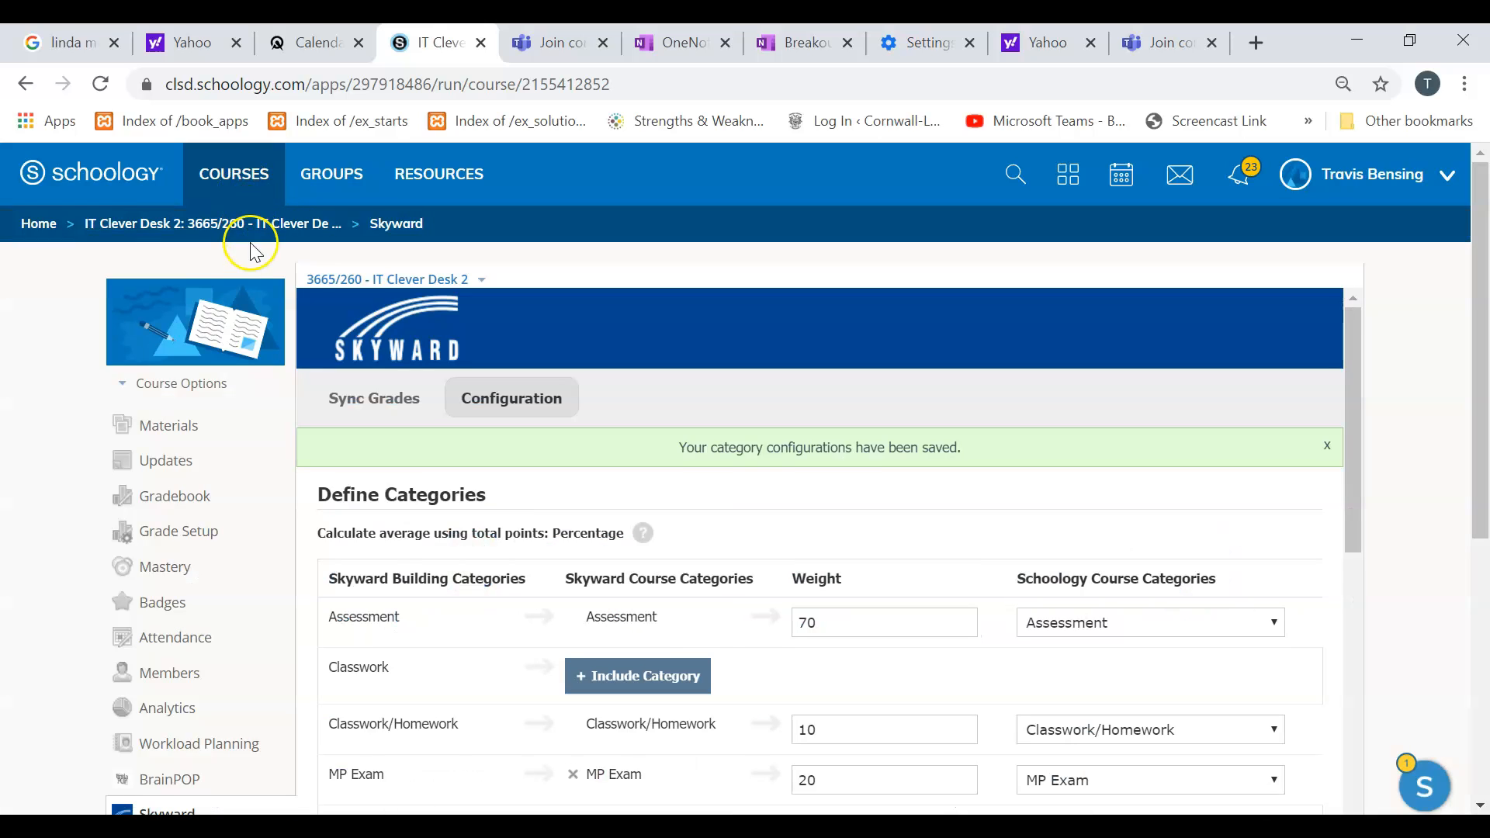
click(260, 401)
click(382, 377)
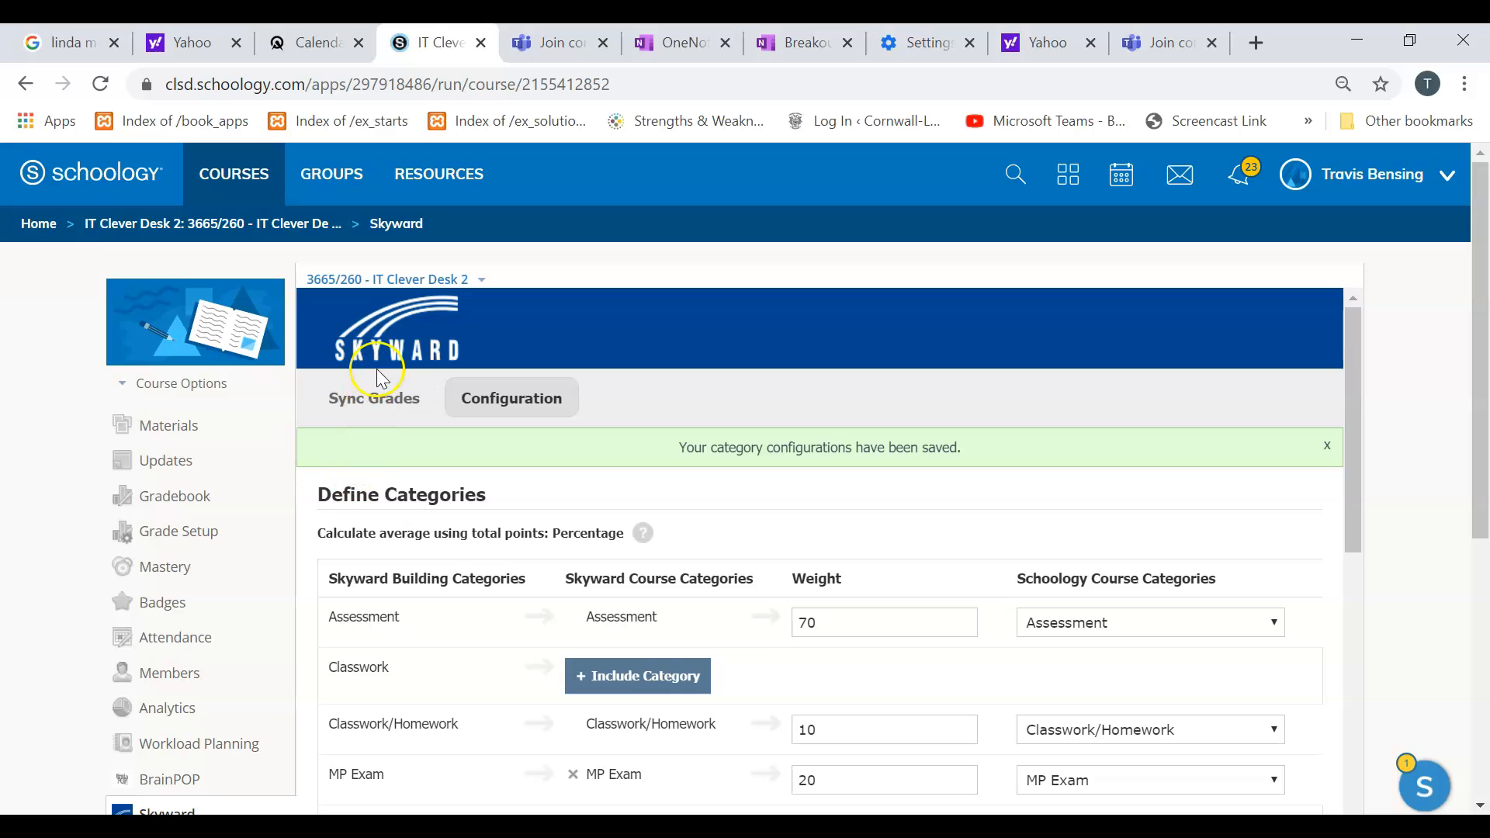
Step: Switch the Skyward app to section 3665/270 - IT Clever Desk 2 and open its category configuration
click(385, 291)
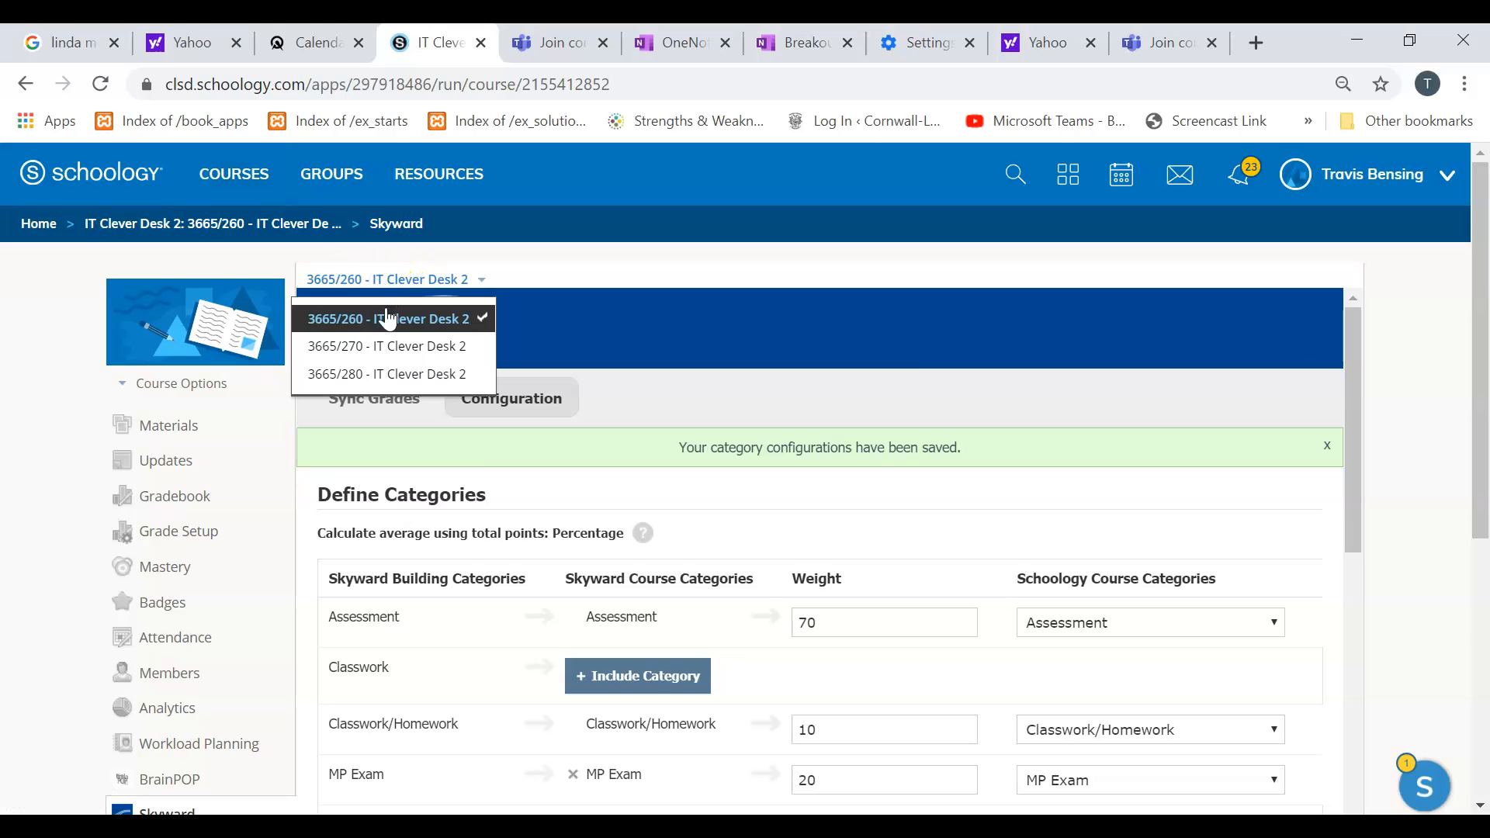
click(383, 351)
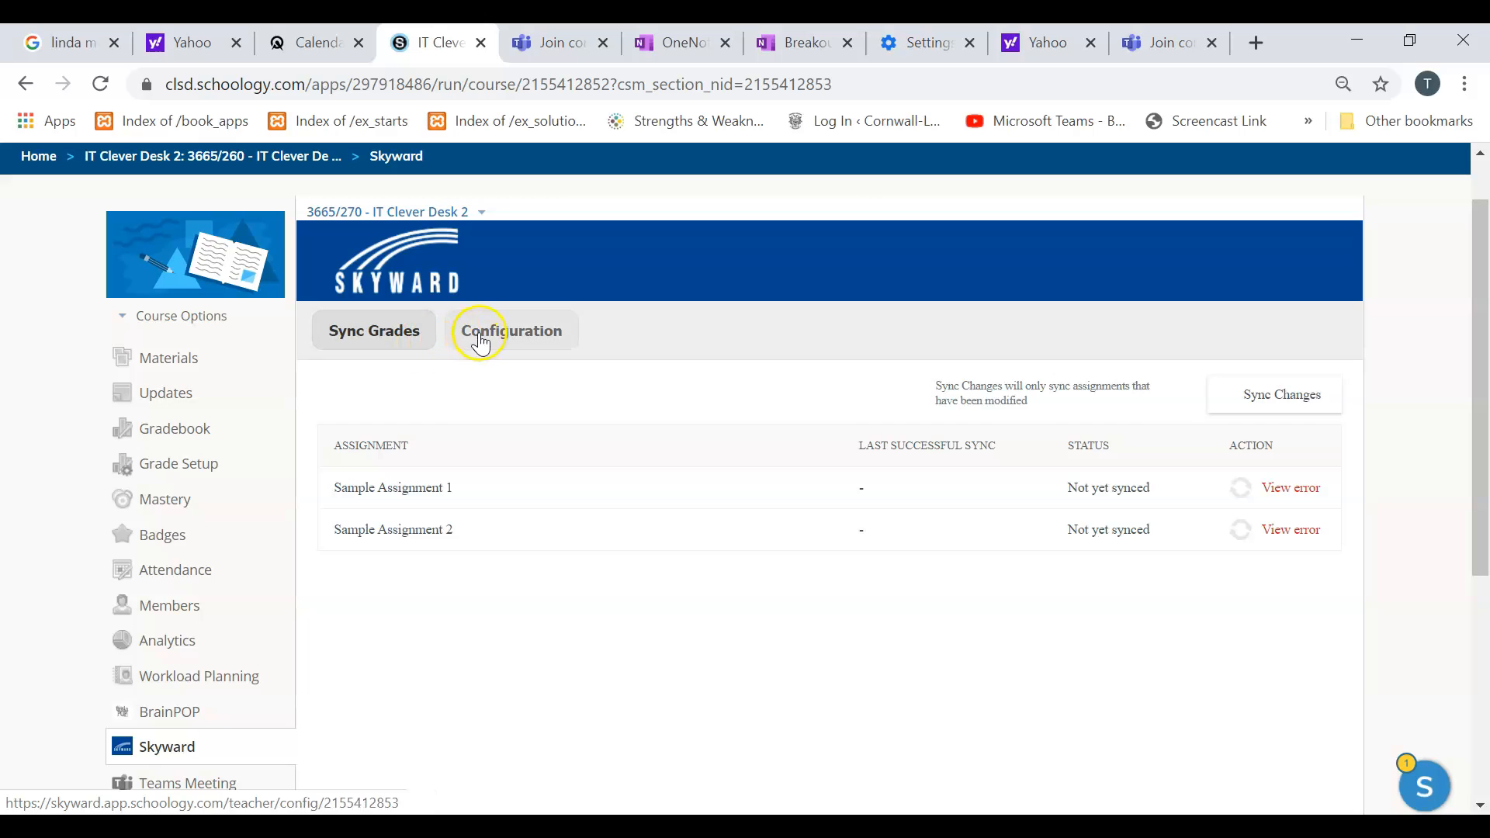
click(481, 341)
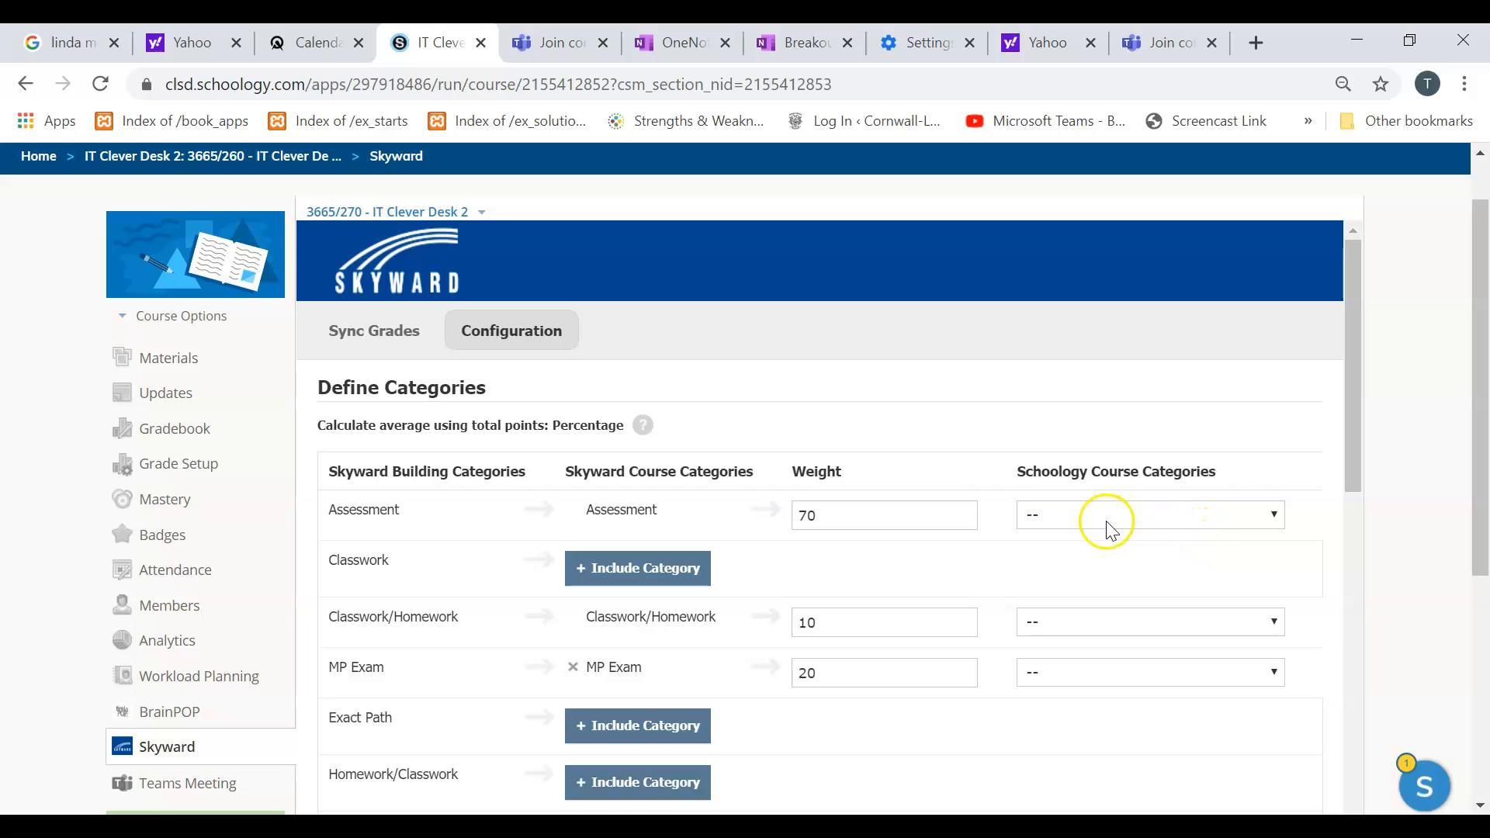
Step: Map section 3665/270's Assessment, Classwork/Homework and MP Exam categories to the existing Schoology categories of the same names
click(1084, 527)
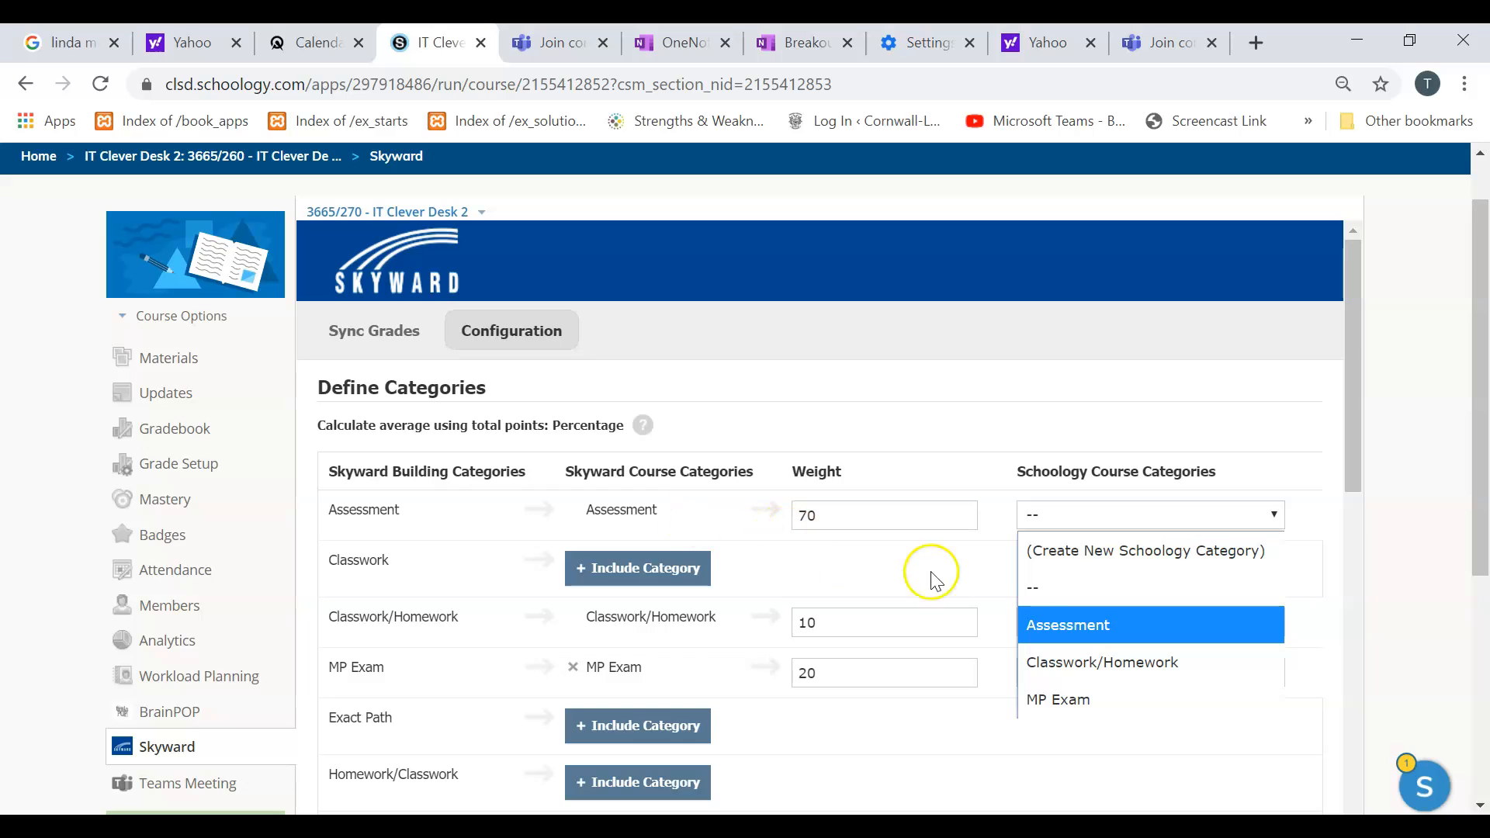
click(1081, 630)
click(1080, 631)
click(1081, 551)
click(1083, 671)
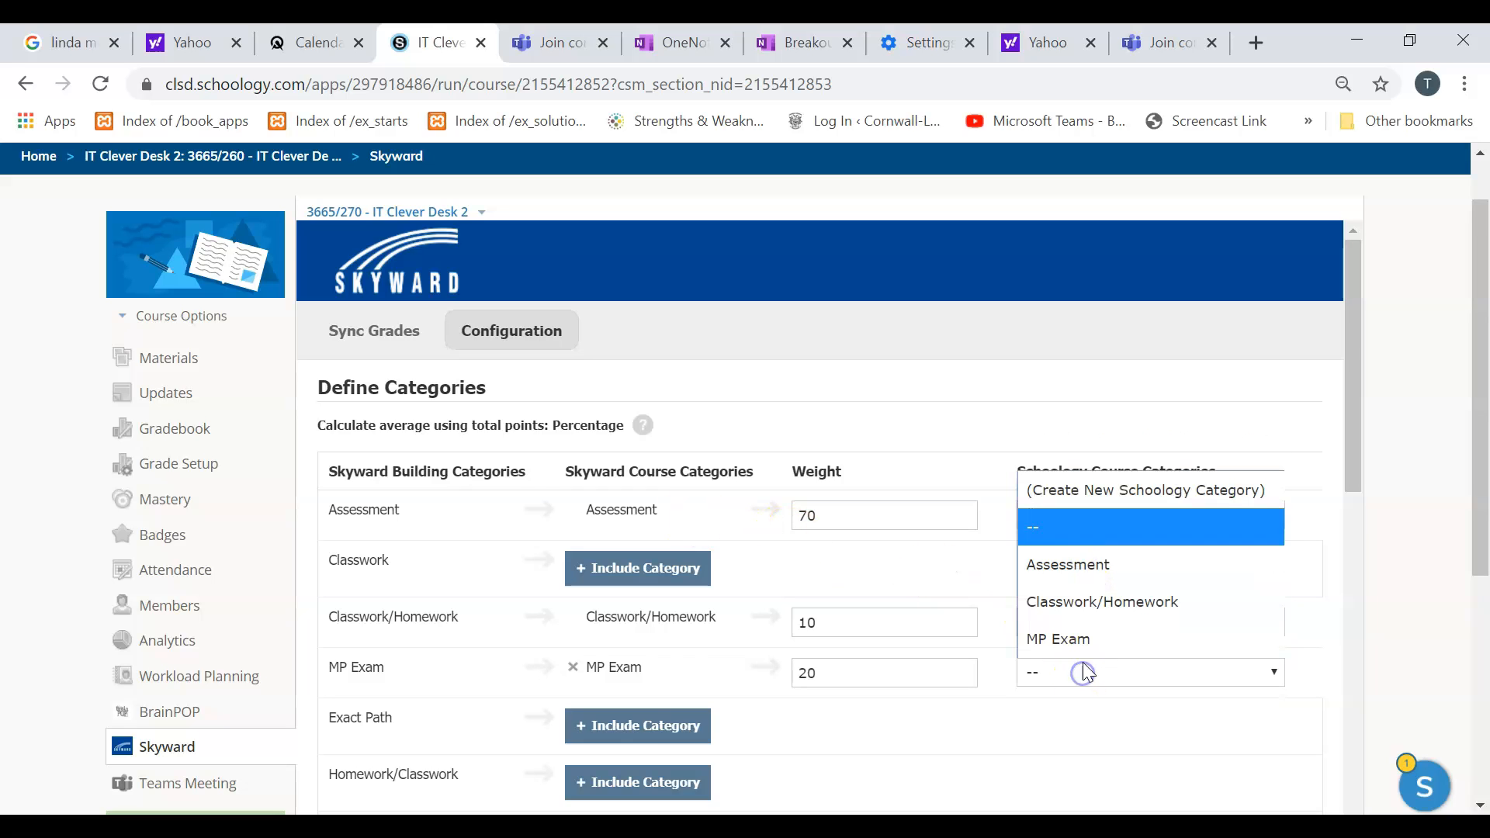
click(1063, 639)
Step: Save the category configuration for section 3665/270
scroll(1419, 666, down, 1)
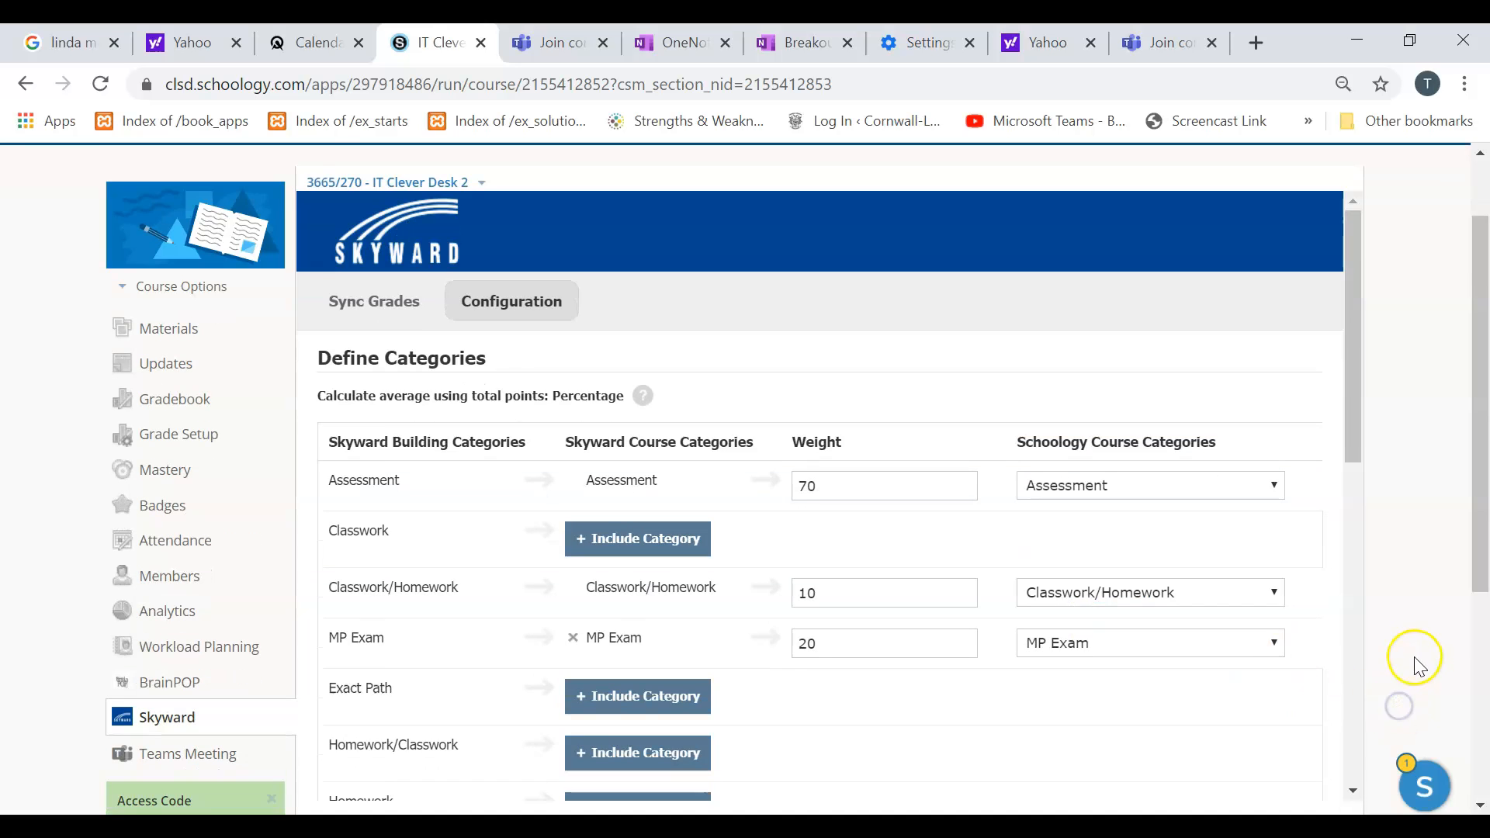
scroll(1418, 666, down, 5)
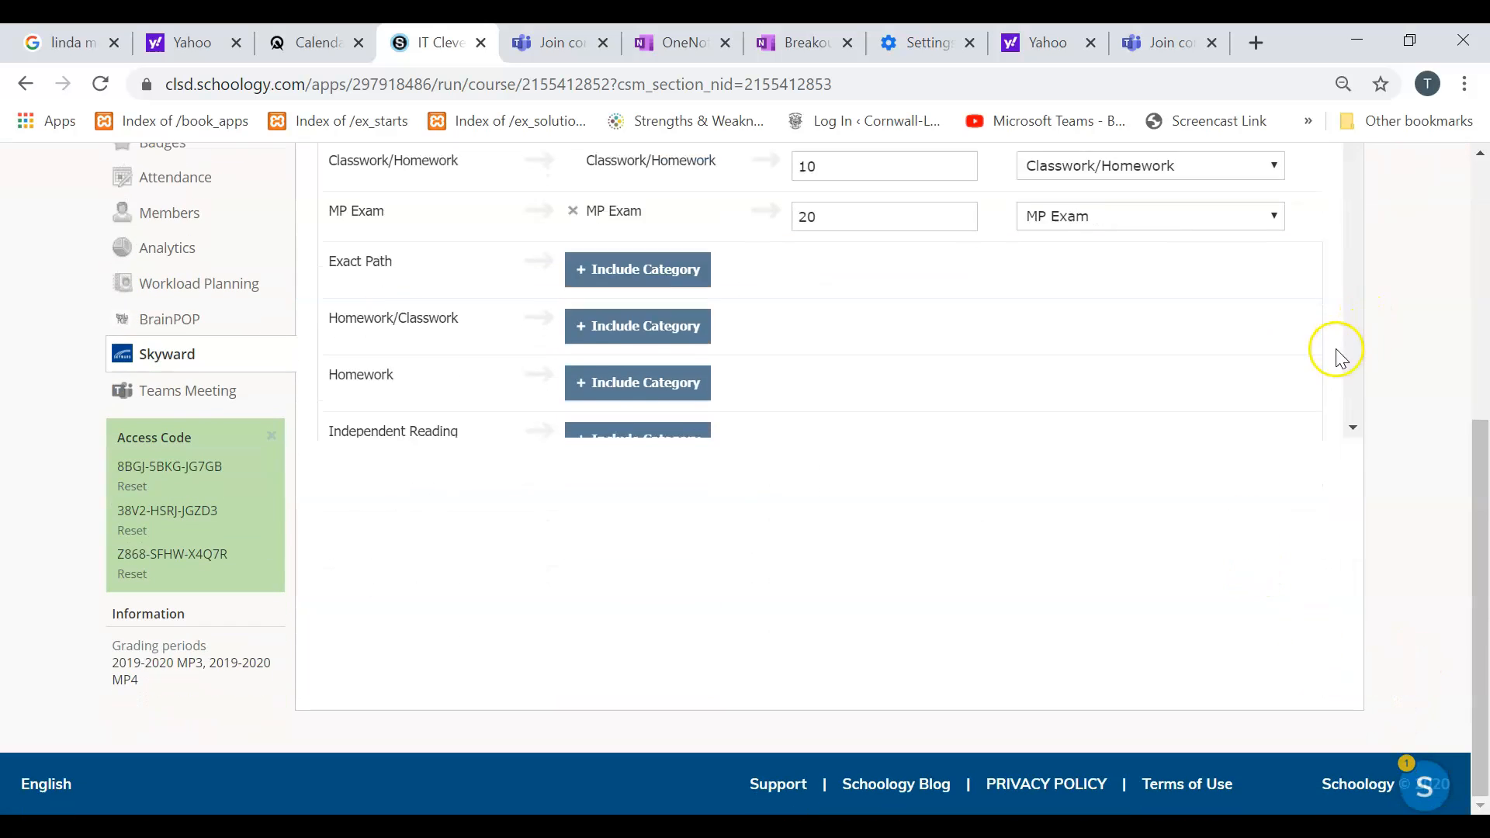
scroll(1336, 357, down, 10)
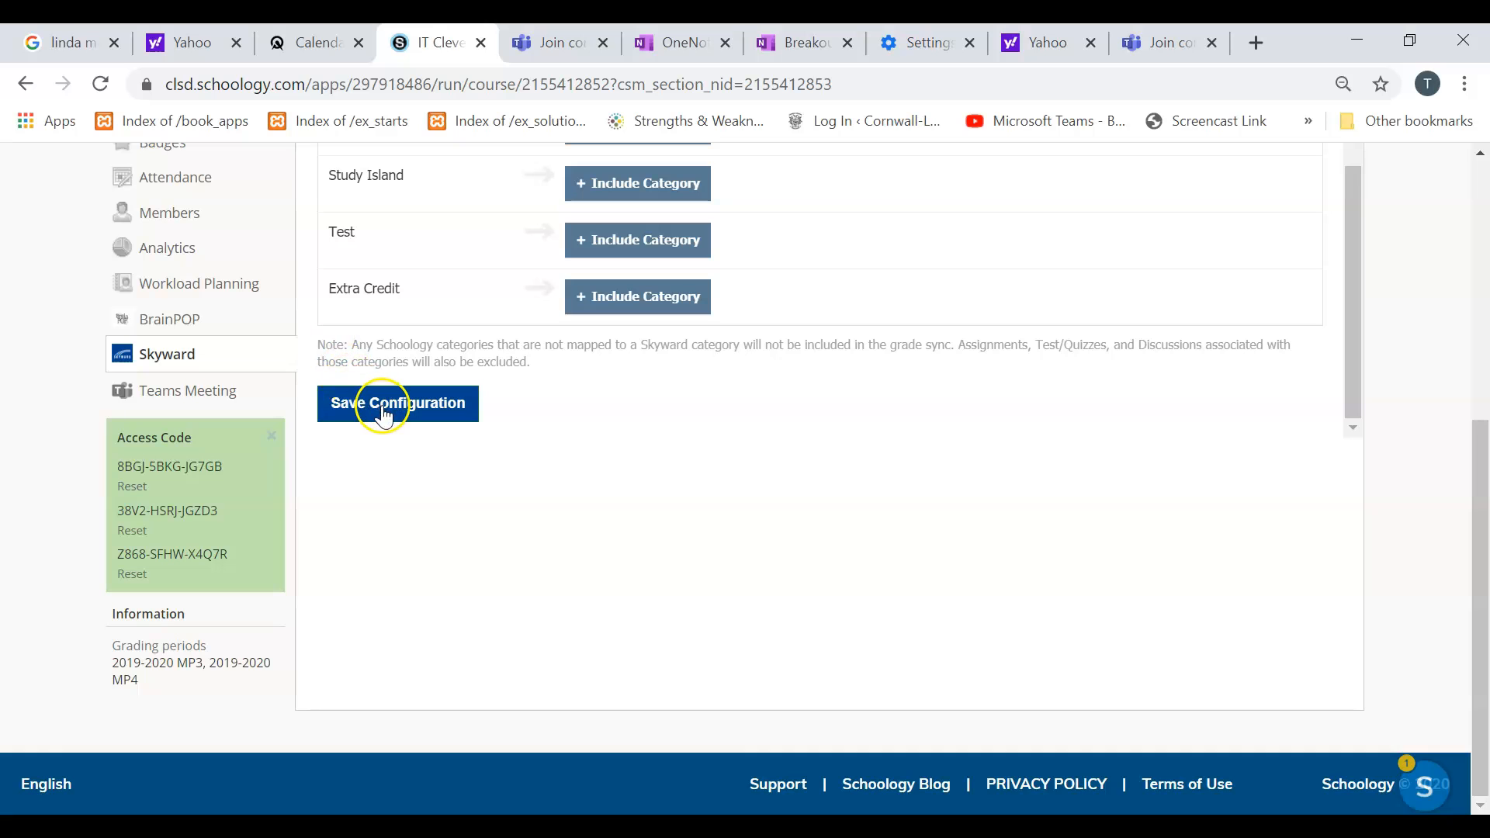
click(383, 415)
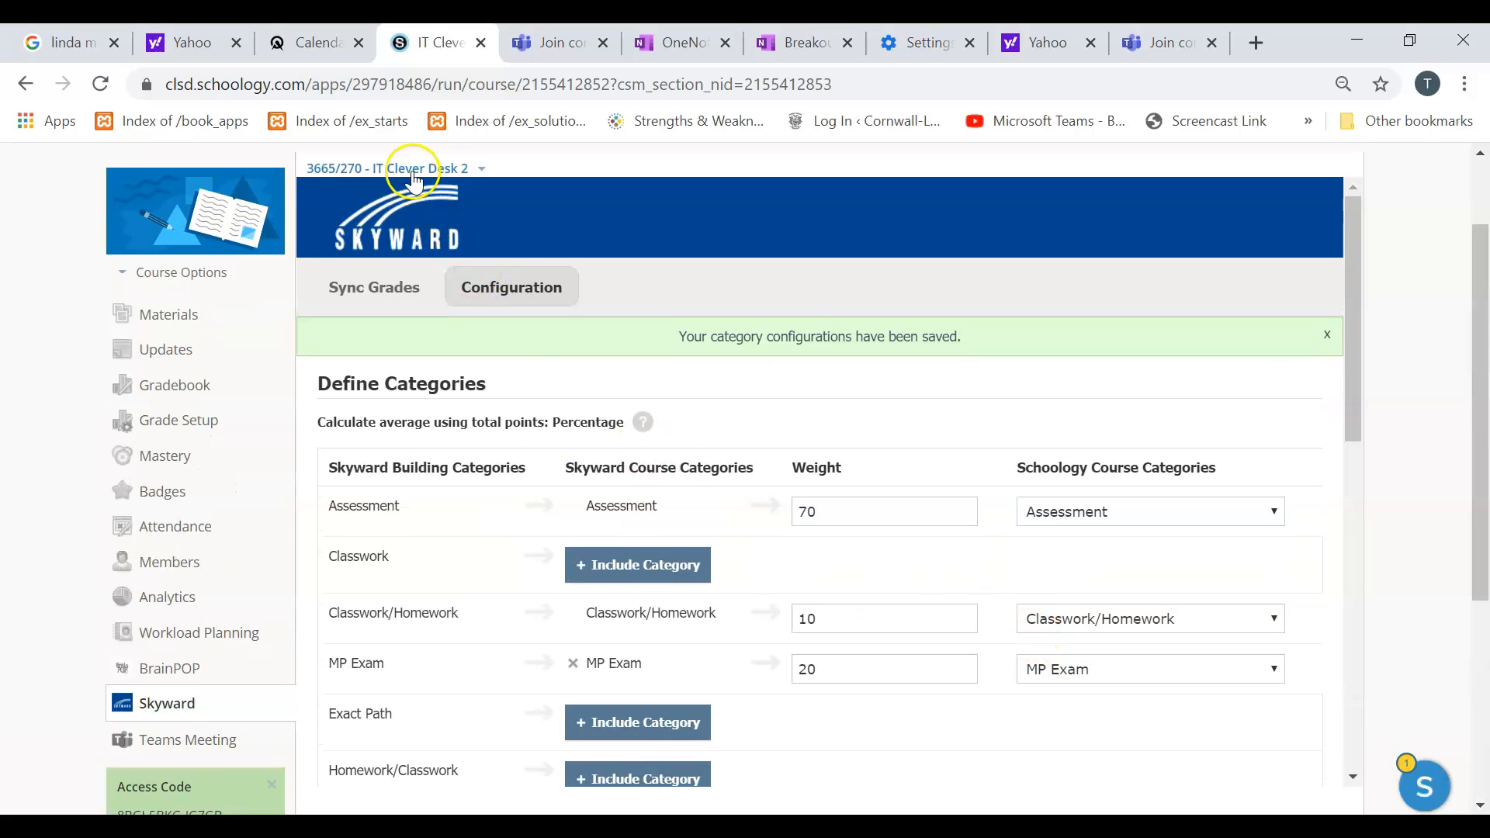
Step: Switch the Skyward app to section 3665/280 - IT Clever Desk 2 and open its category configuration
click(412, 168)
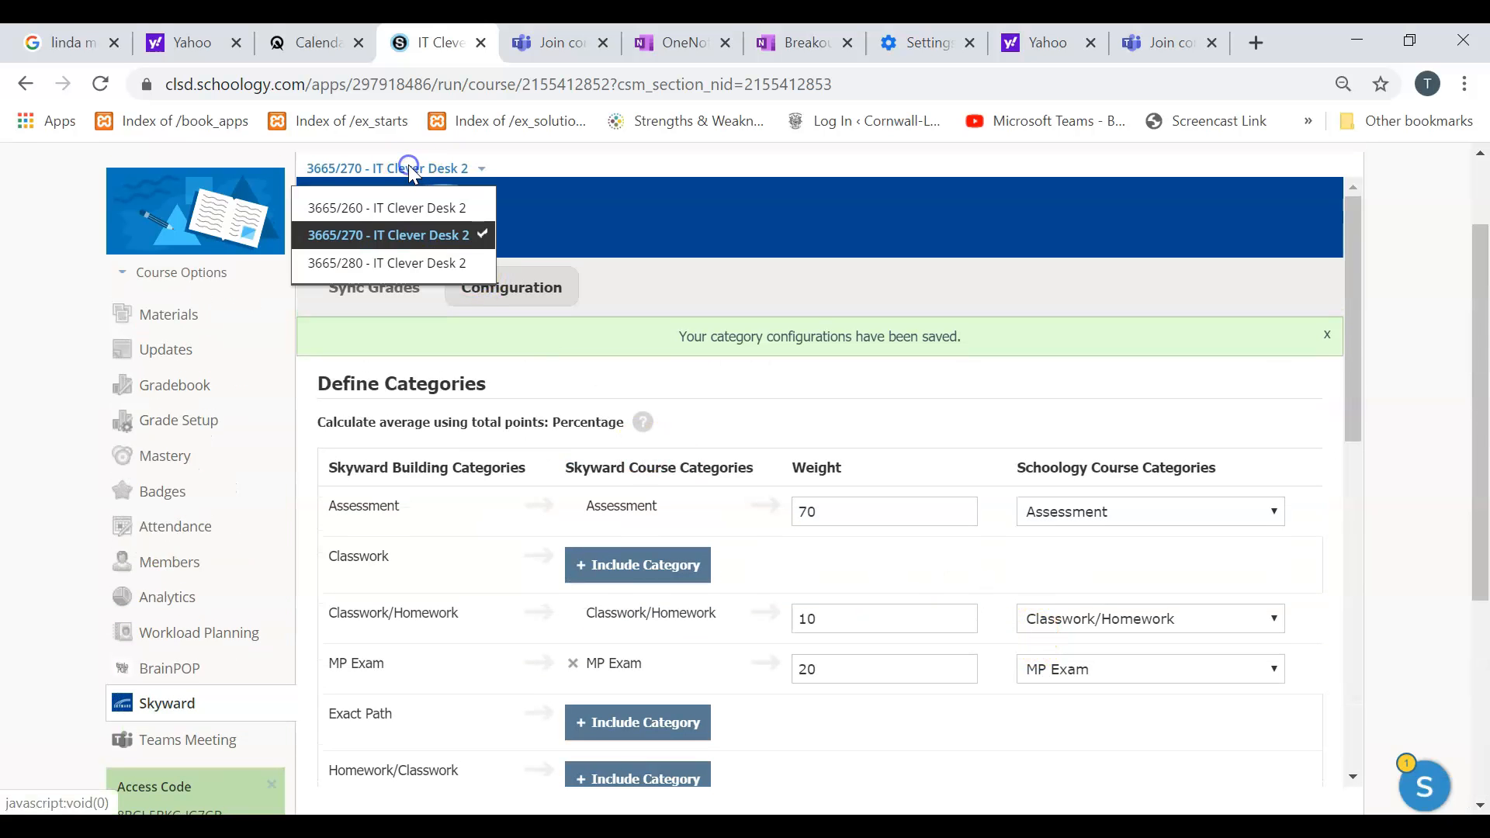
click(438, 266)
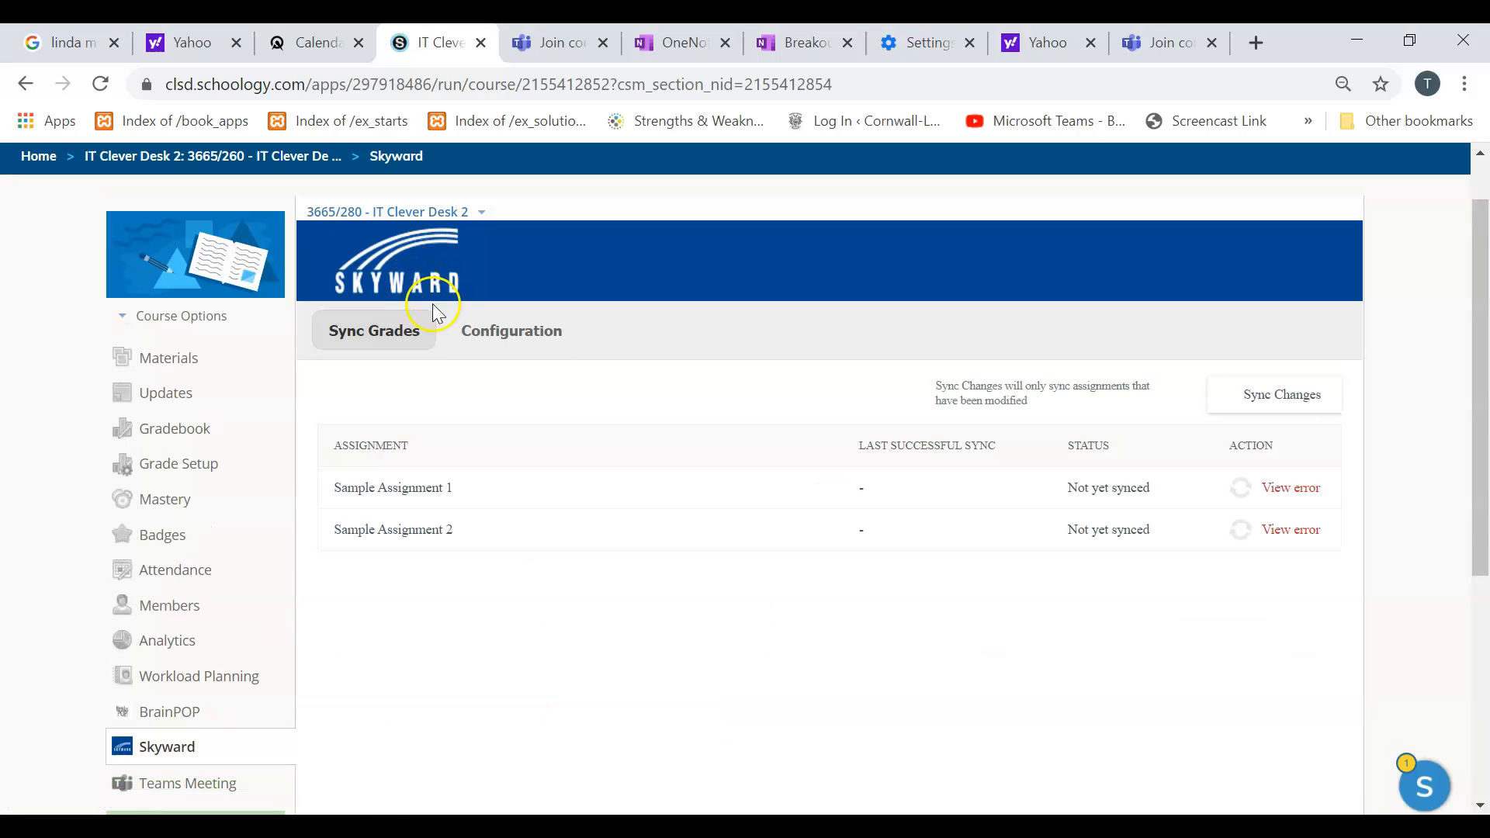
click(477, 347)
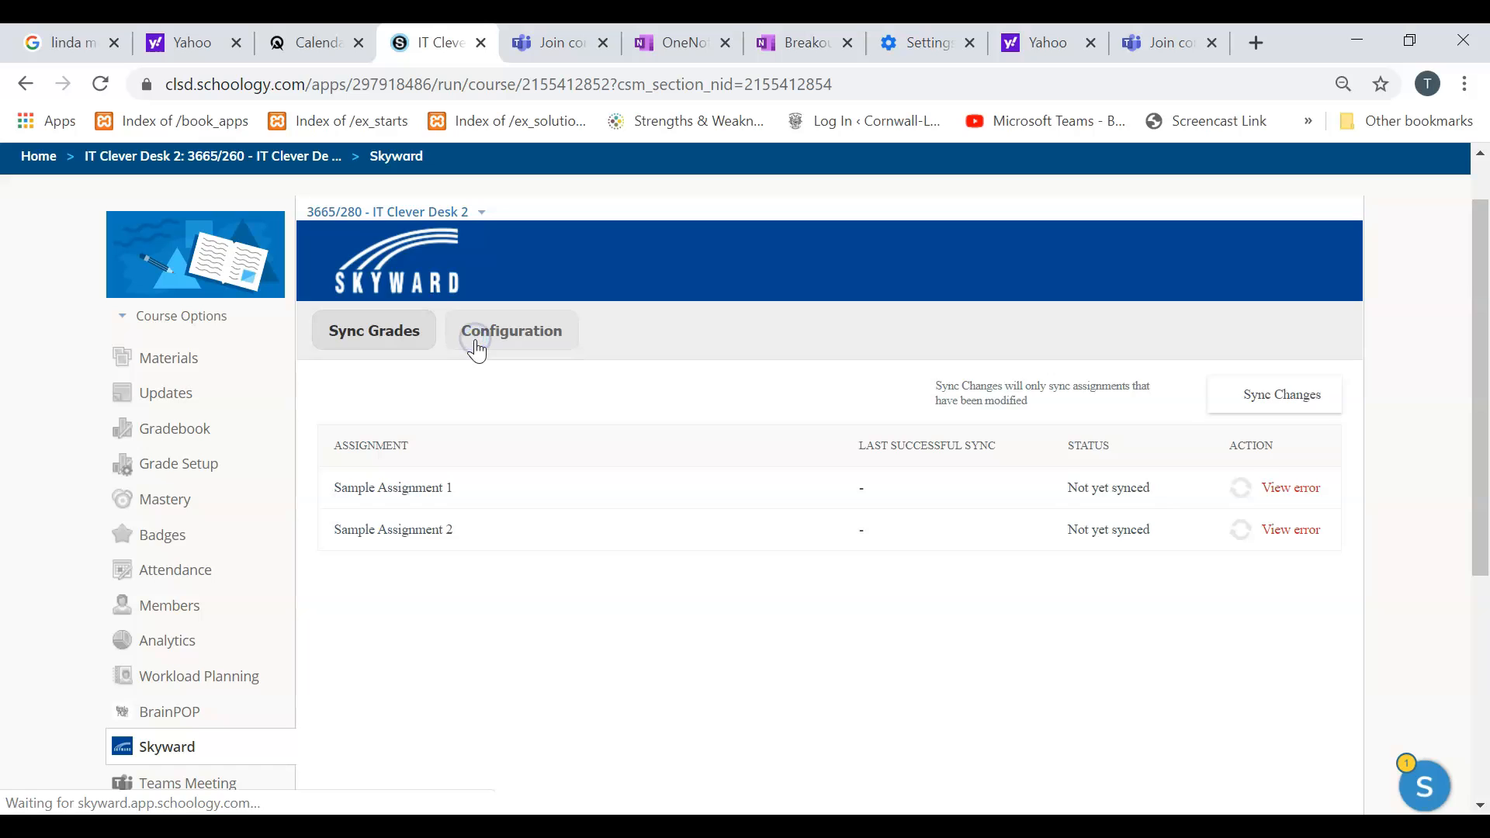
Step: Map section 3665/280's Assessment, Classwork/Homework and MP Exam categories to the existing Schoology categories of the same names
click(1037, 518)
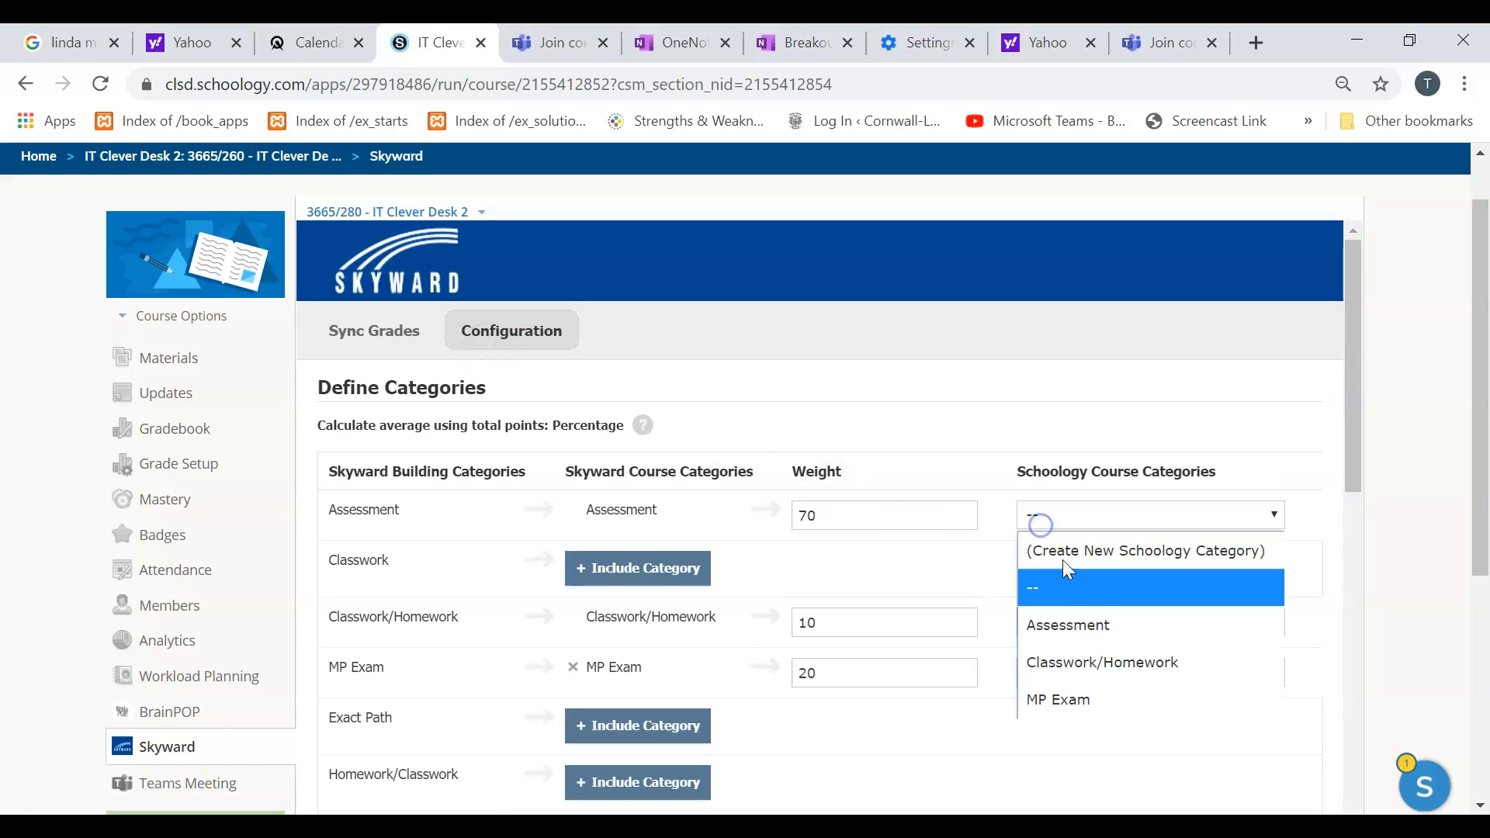
click(1090, 626)
click(1077, 630)
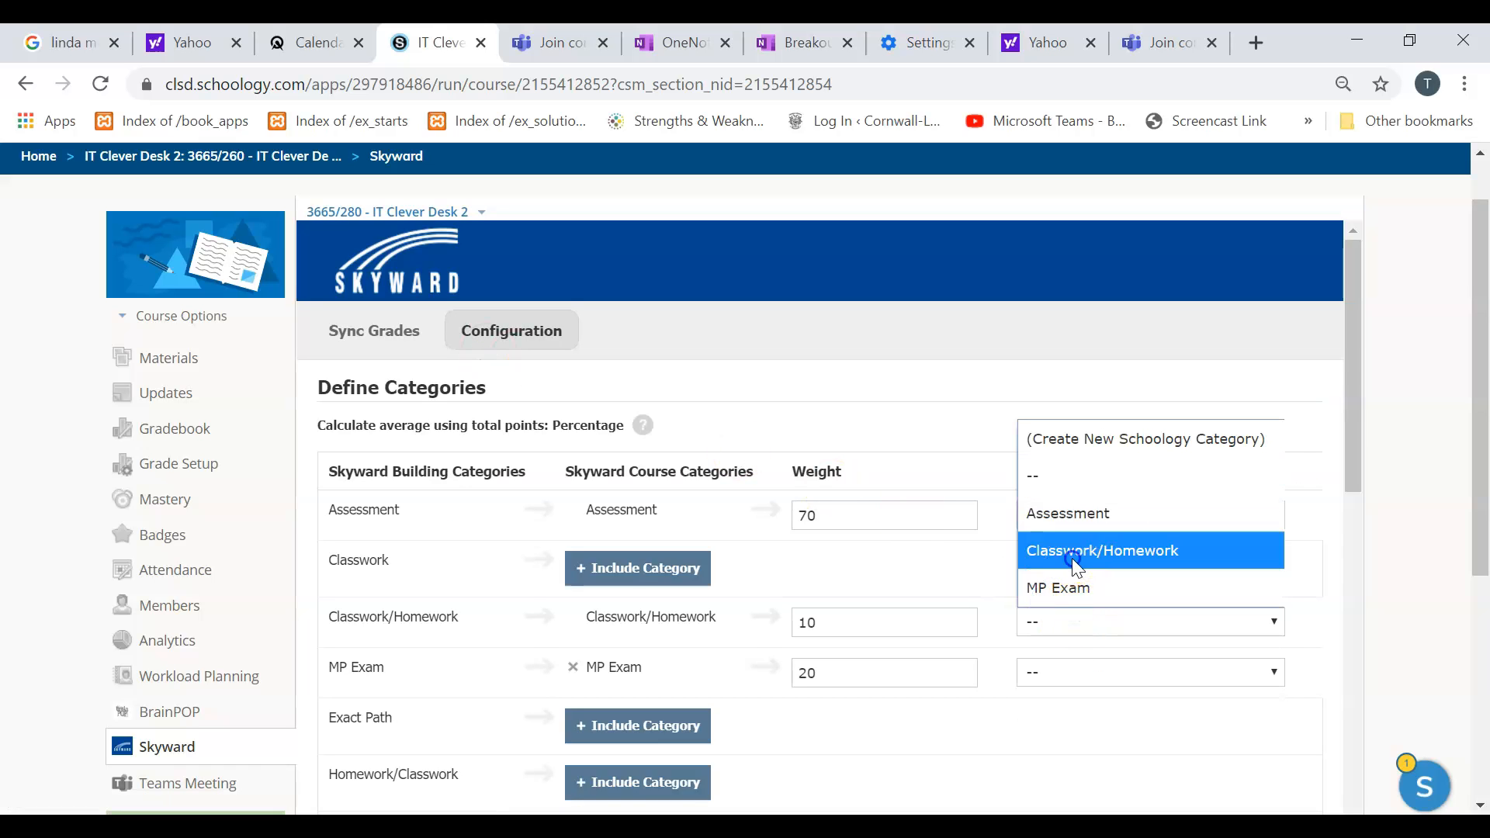
click(1073, 554)
click(1074, 671)
click(1084, 646)
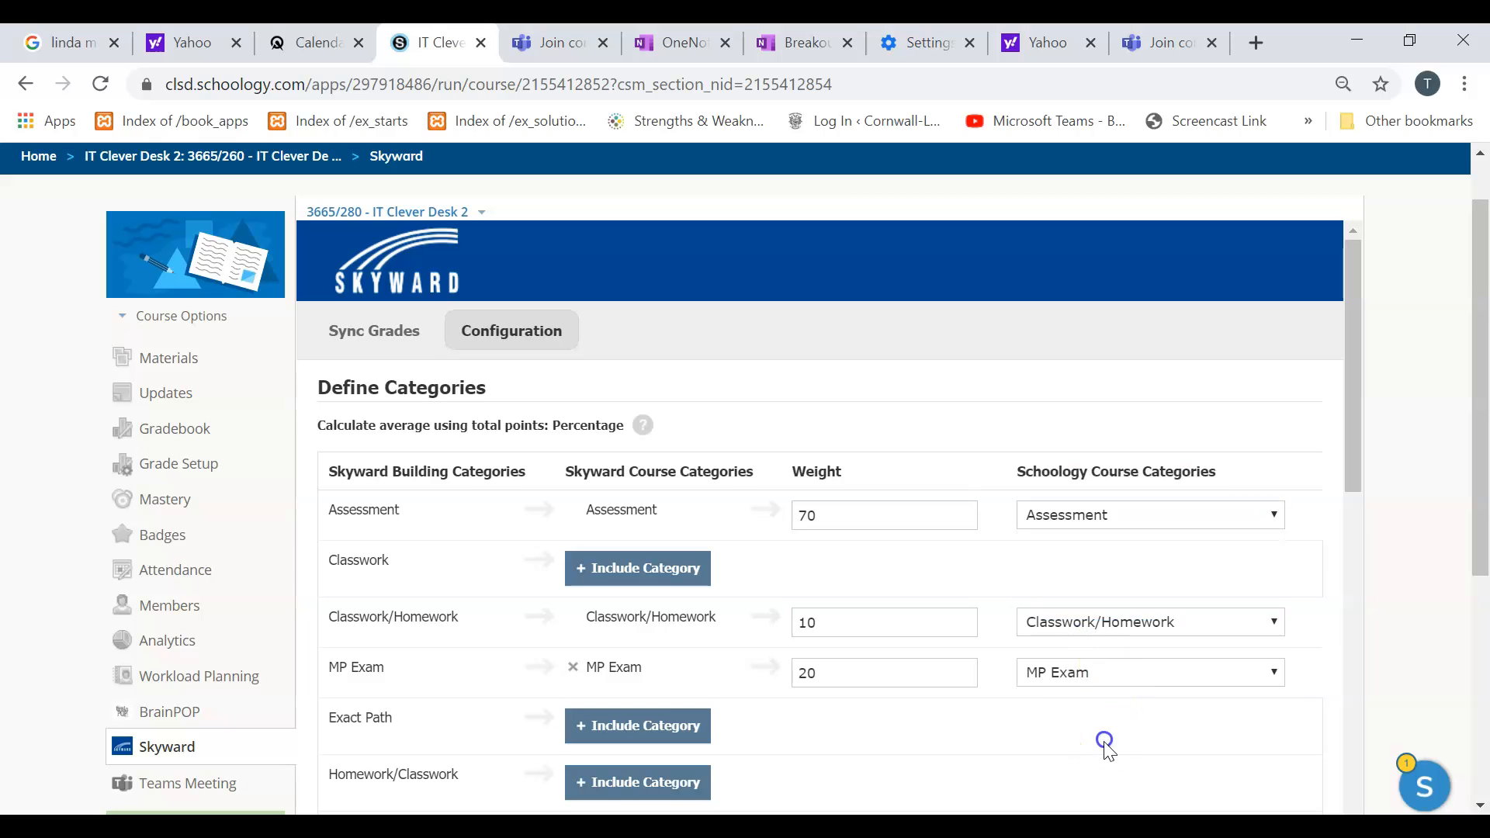
Step: Save the category configuration for section 3665/280
scroll(1101, 743, down, 10)
scroll(985, 699, down, 5)
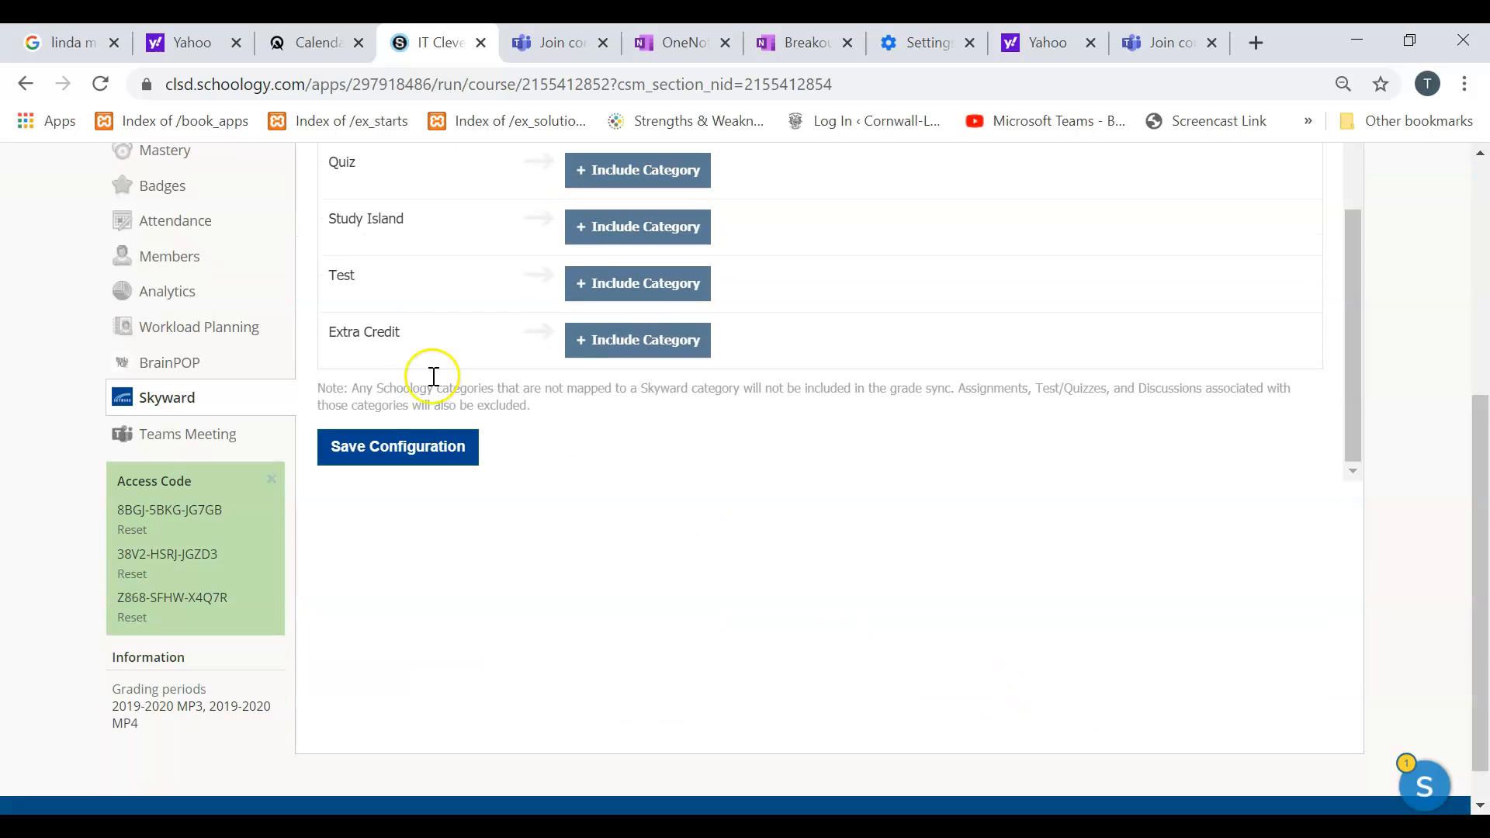
click(414, 455)
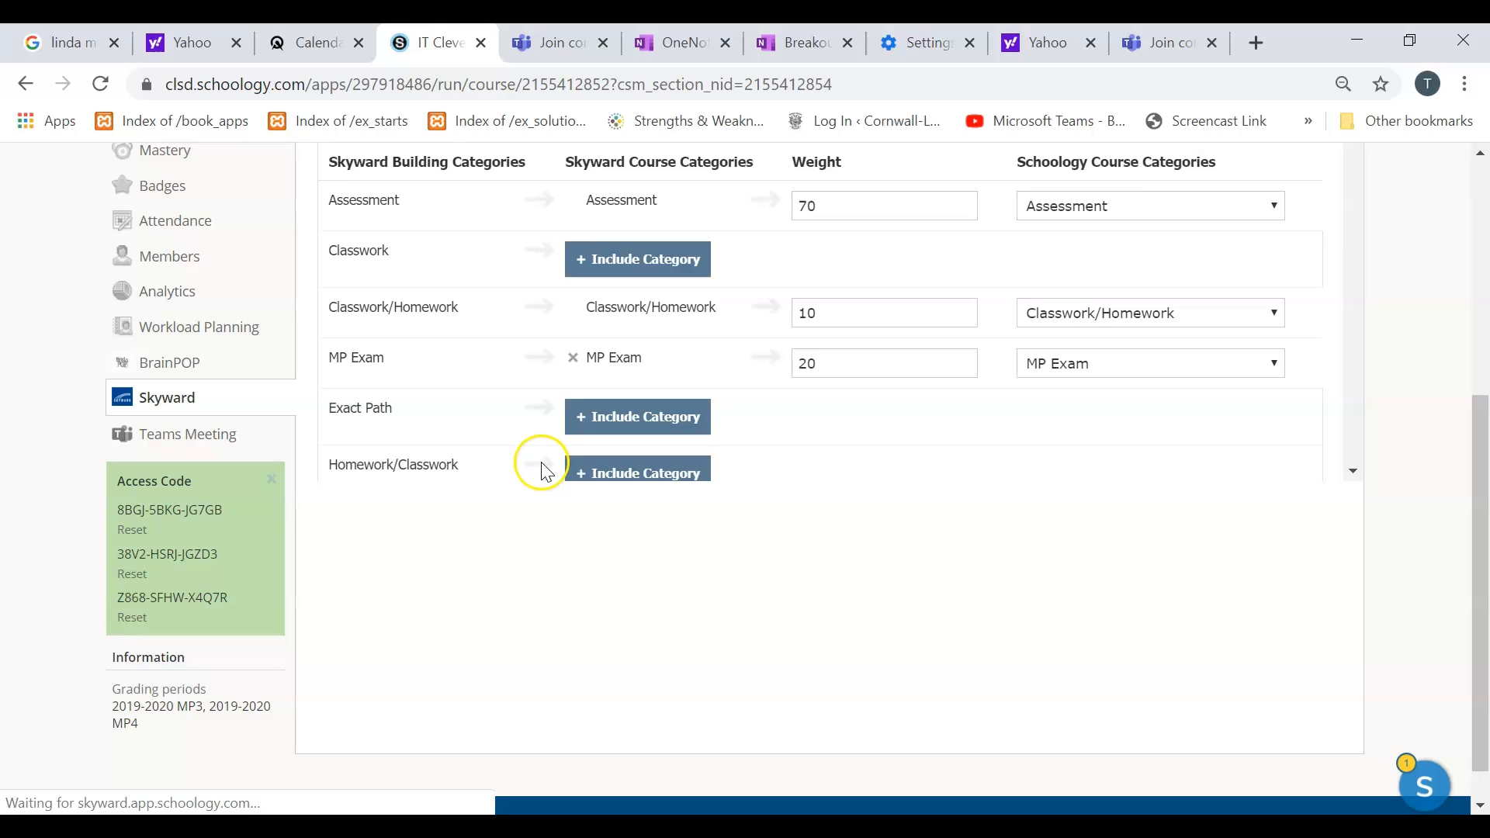
scroll(542, 466, up, 5)
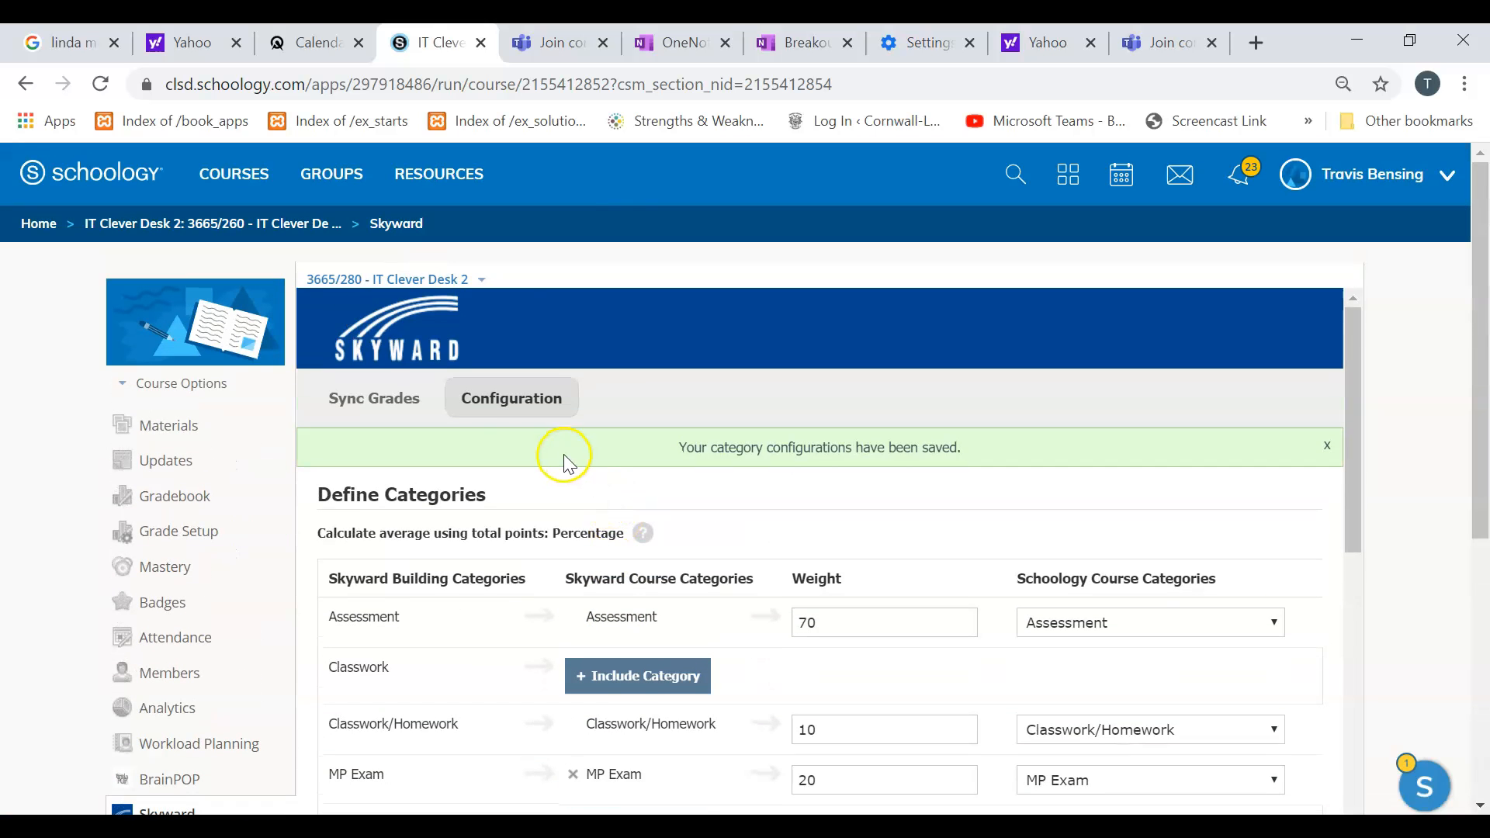
Step: Open the course materials and review the assignments shared by the linked sections
scroll(551, 458, down, 3)
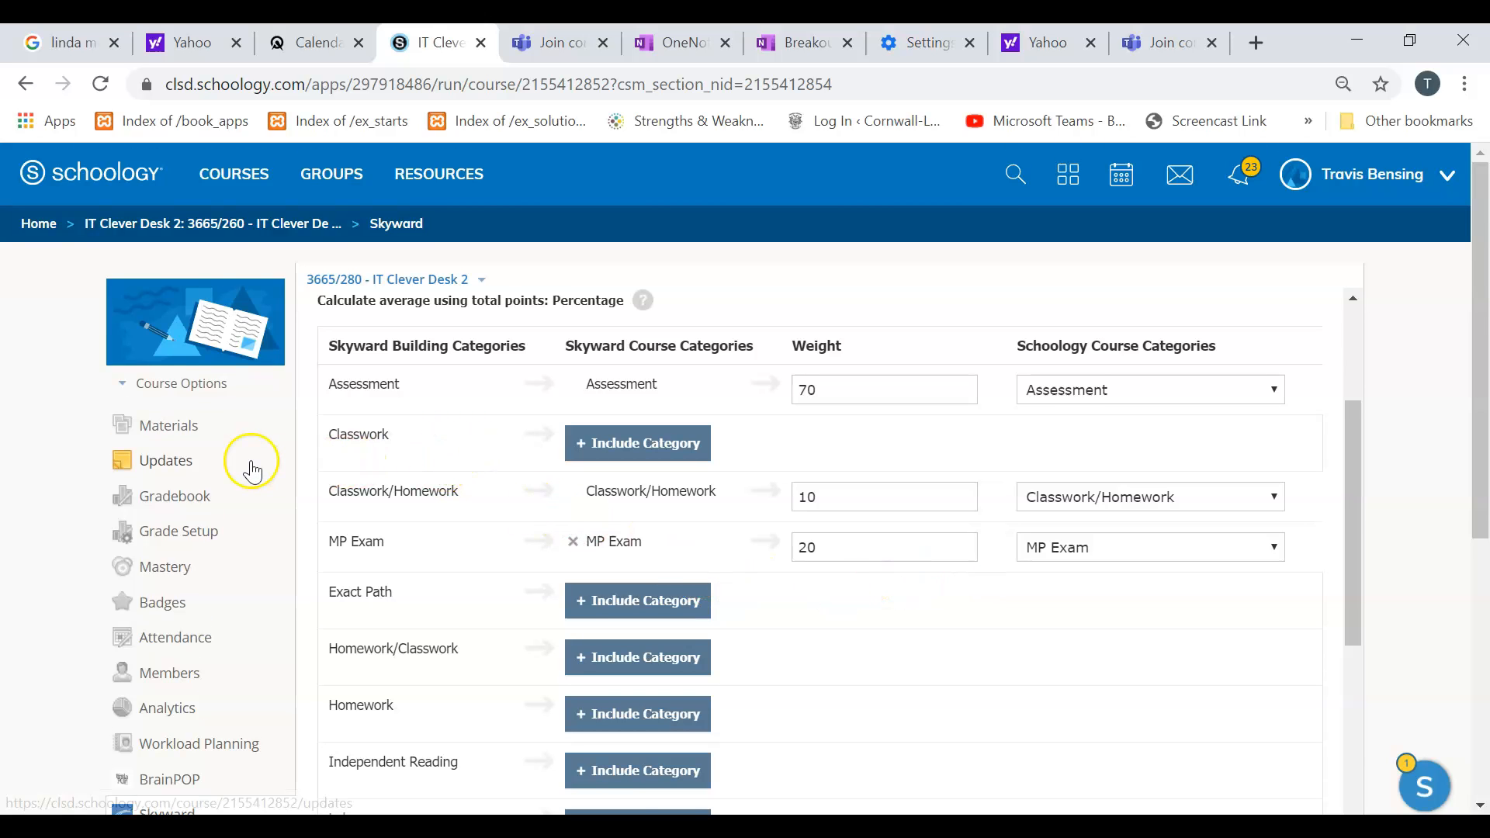
scroll(253, 470, down, 2)
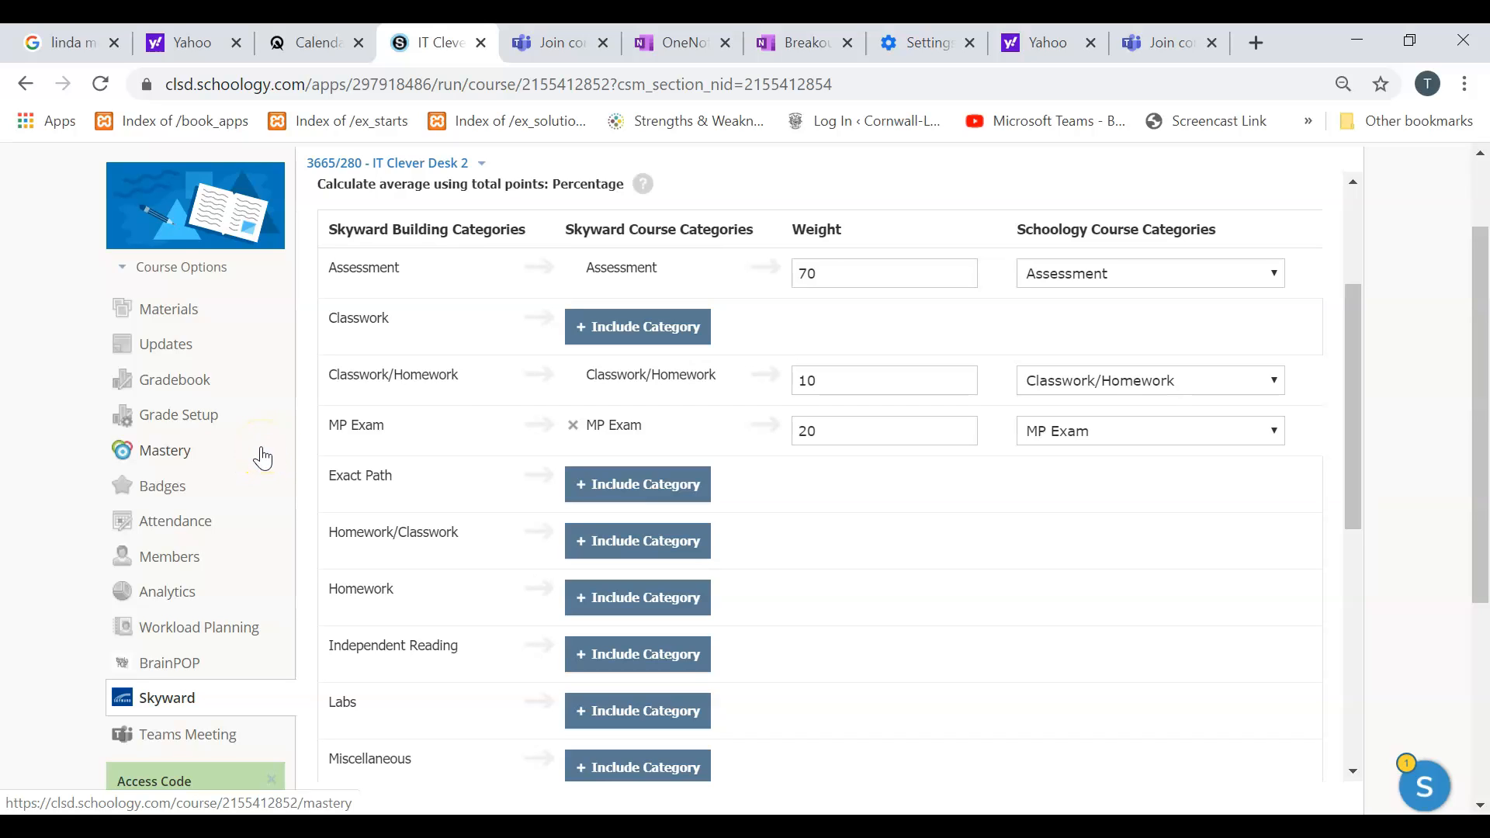
click(240, 315)
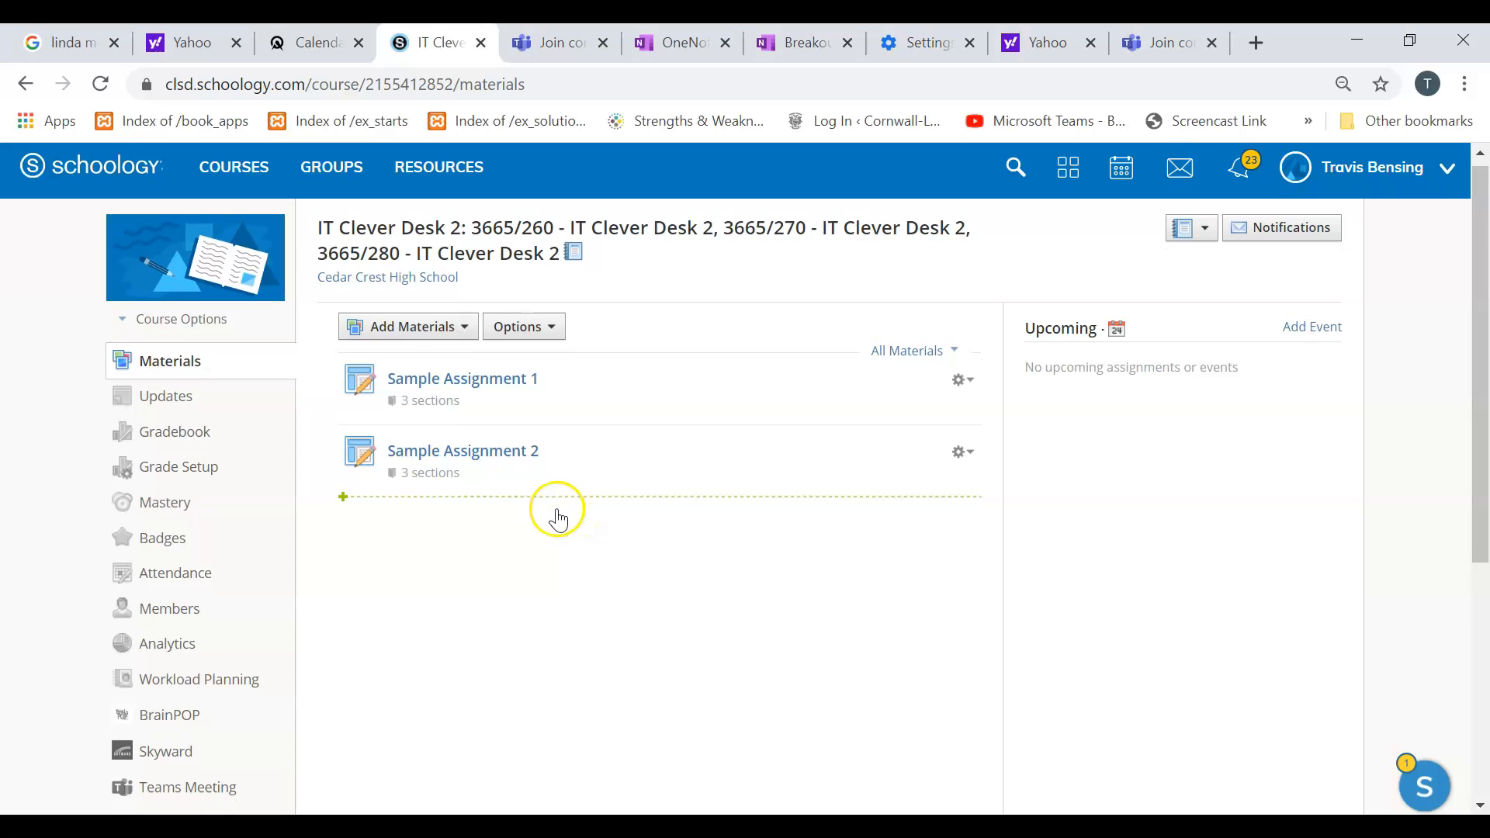
scroll(556, 515, down, 1)
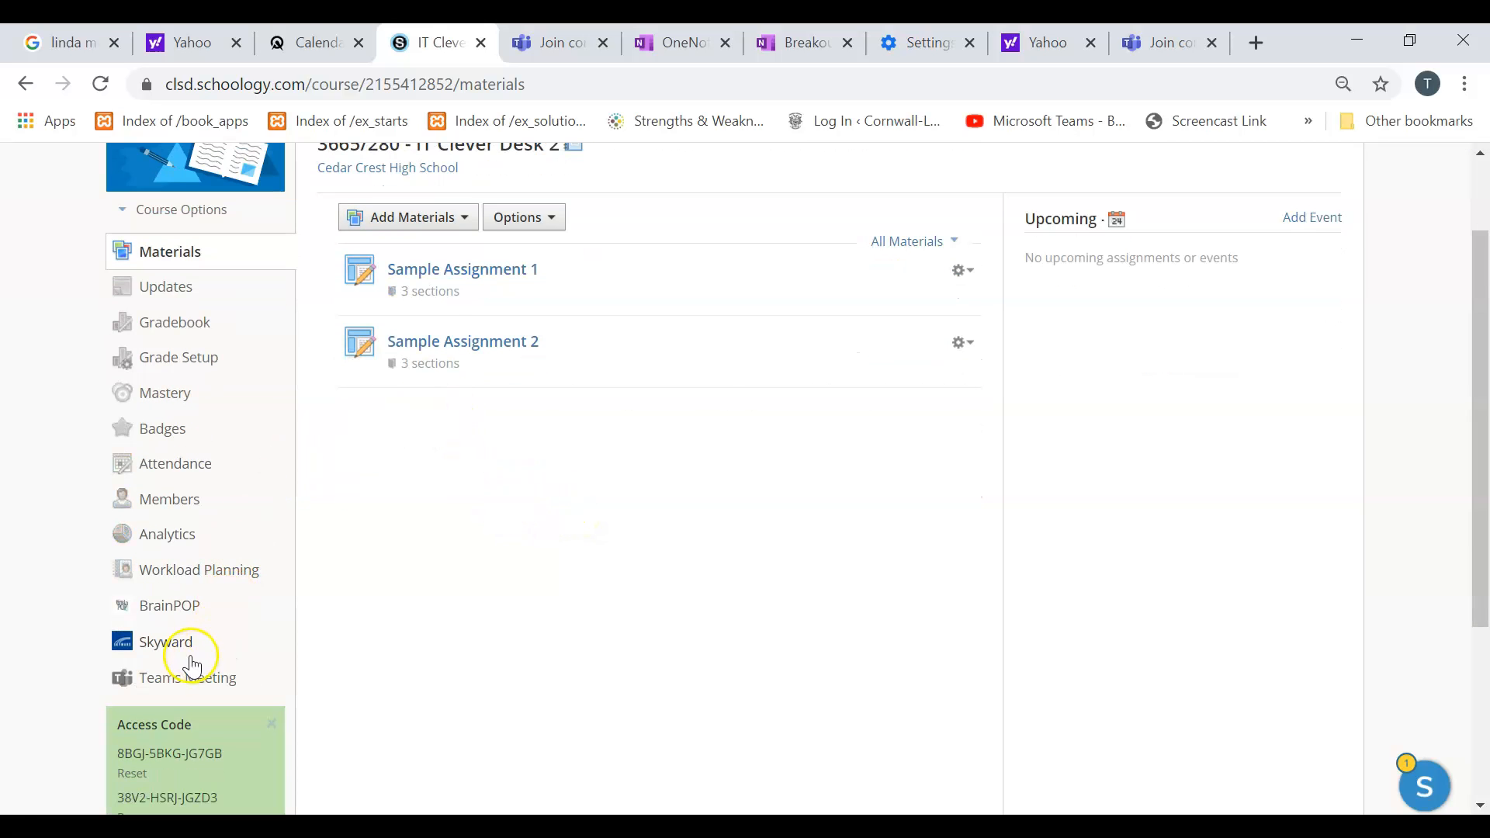
Step: Open the Skyward grade sync list for section 3665/260 and view the sync error for Sample Assignment 1
click(217, 656)
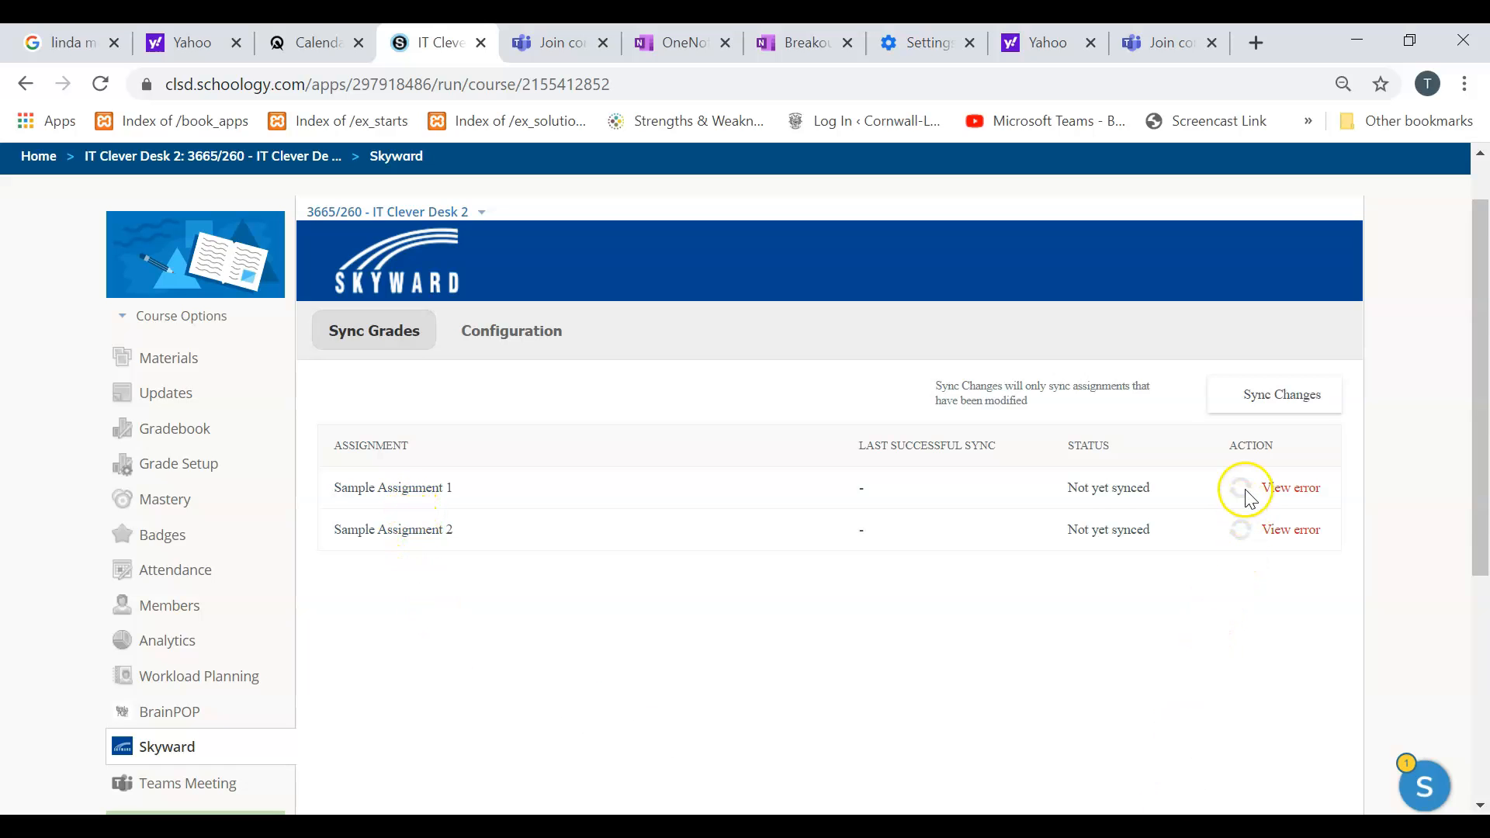
mouse_move(1244, 495)
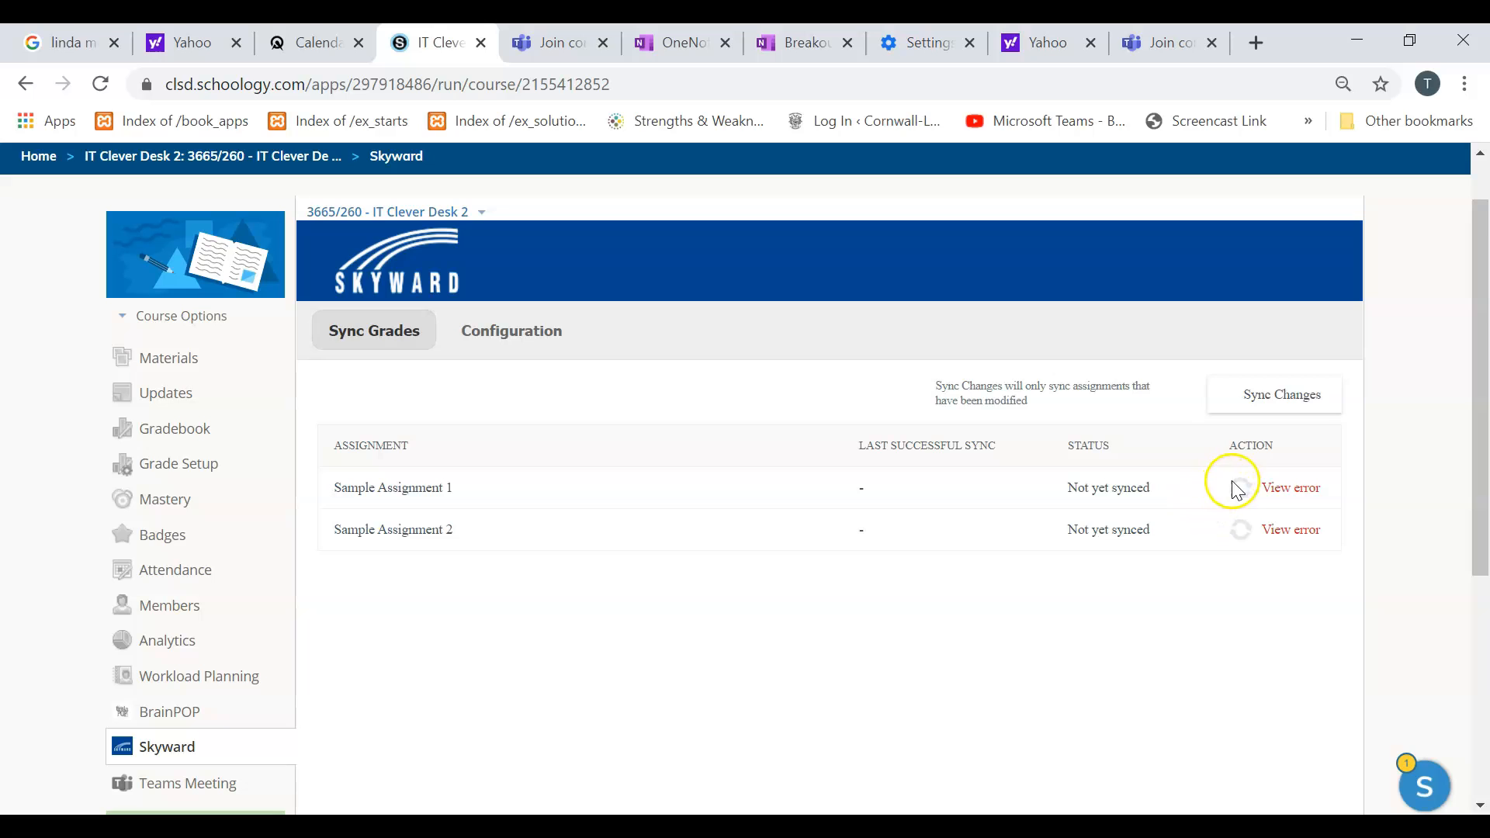
click(1282, 501)
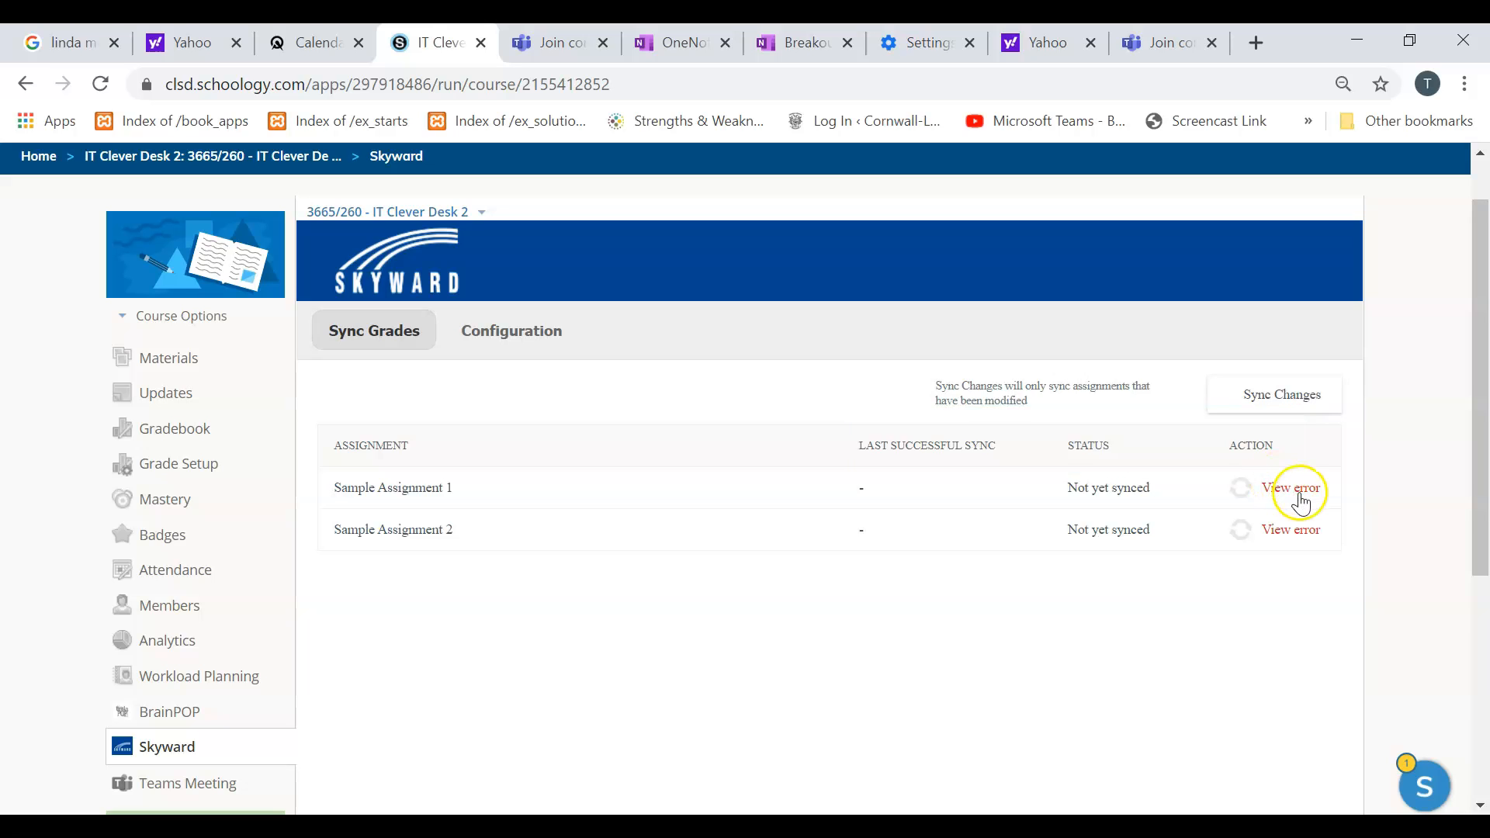
click(1300, 503)
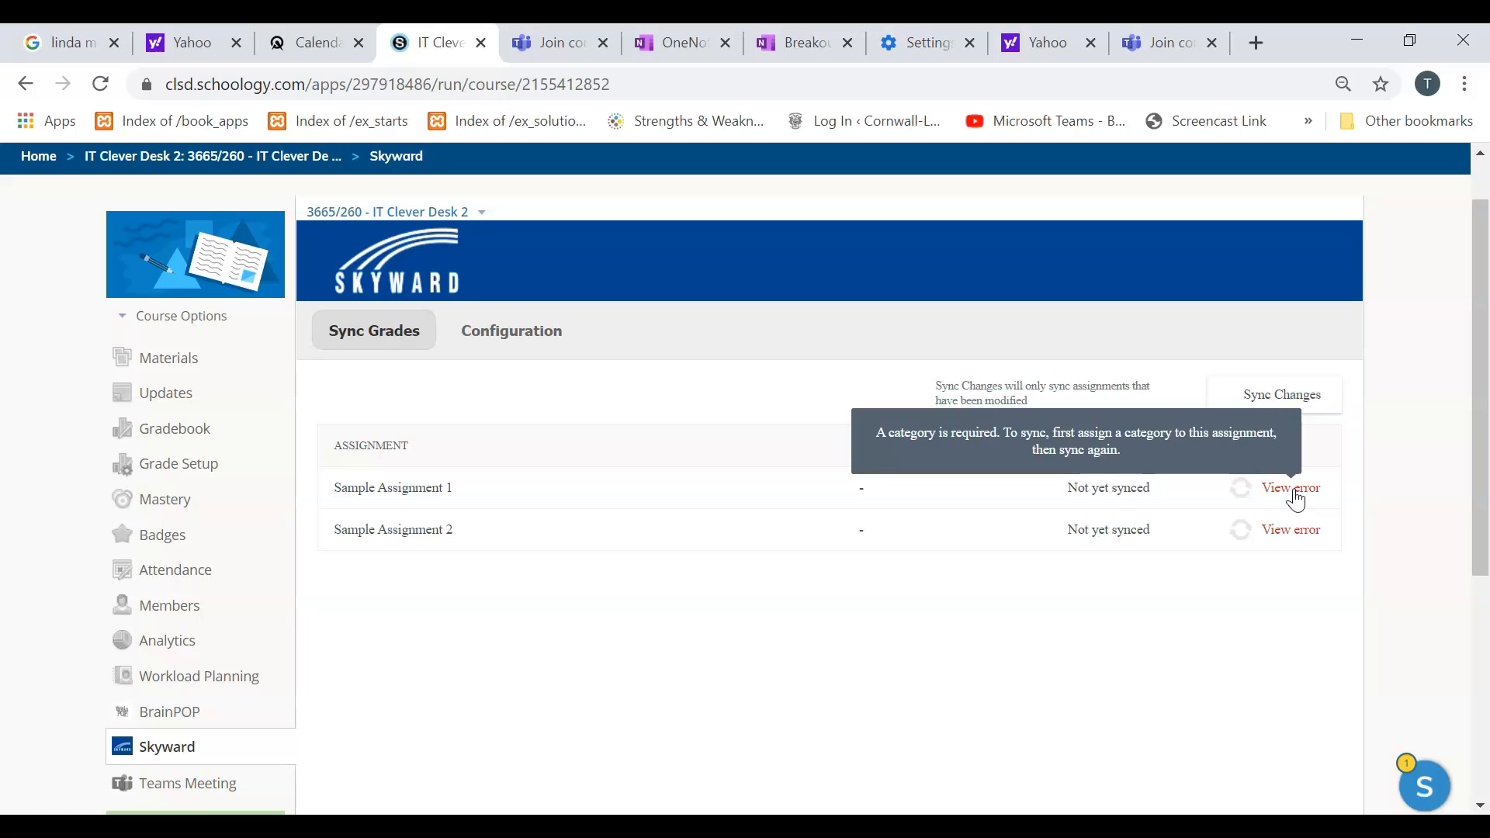
click(1261, 499)
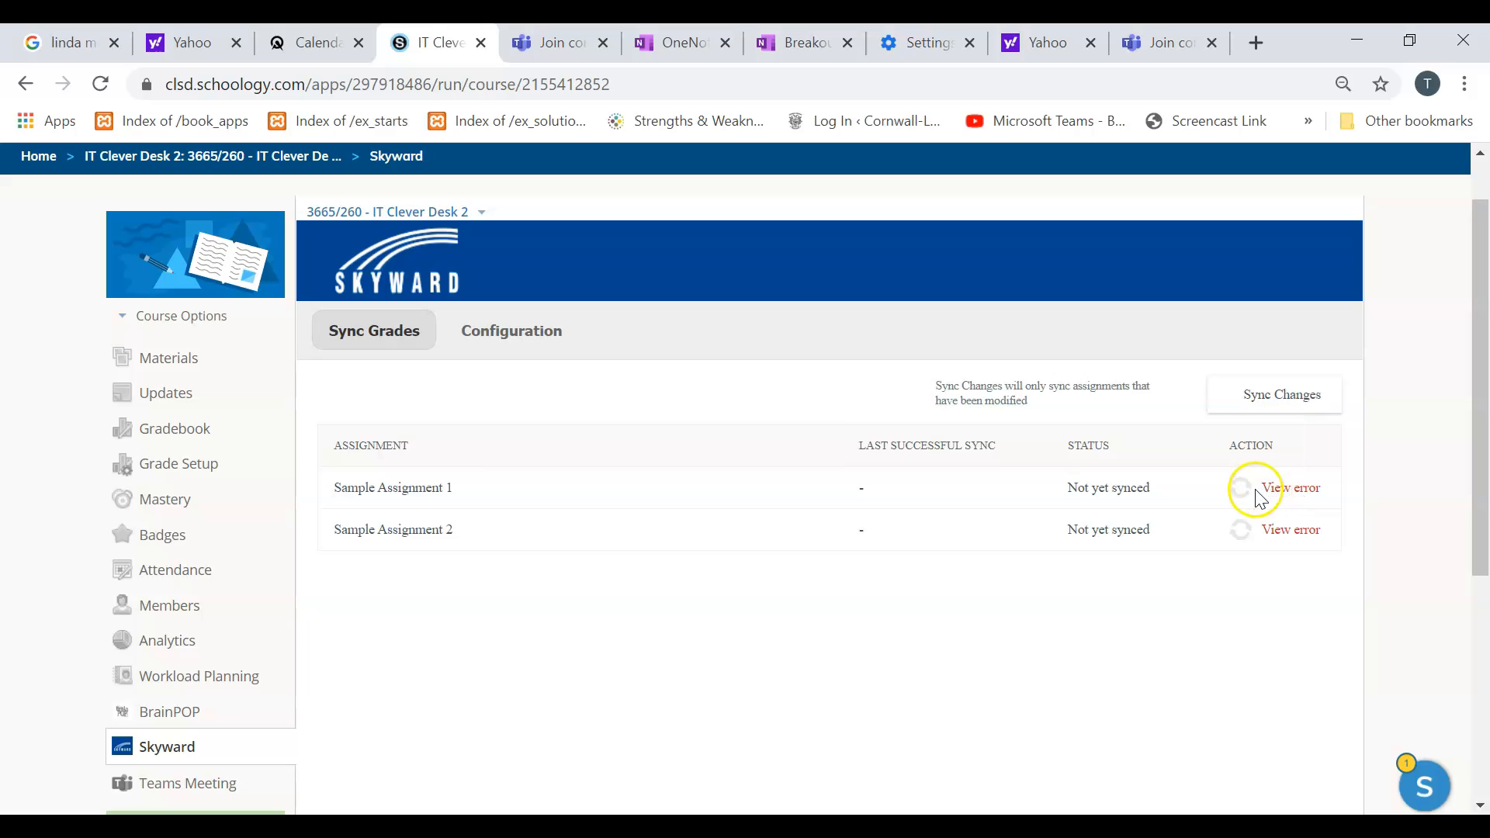
click(1305, 502)
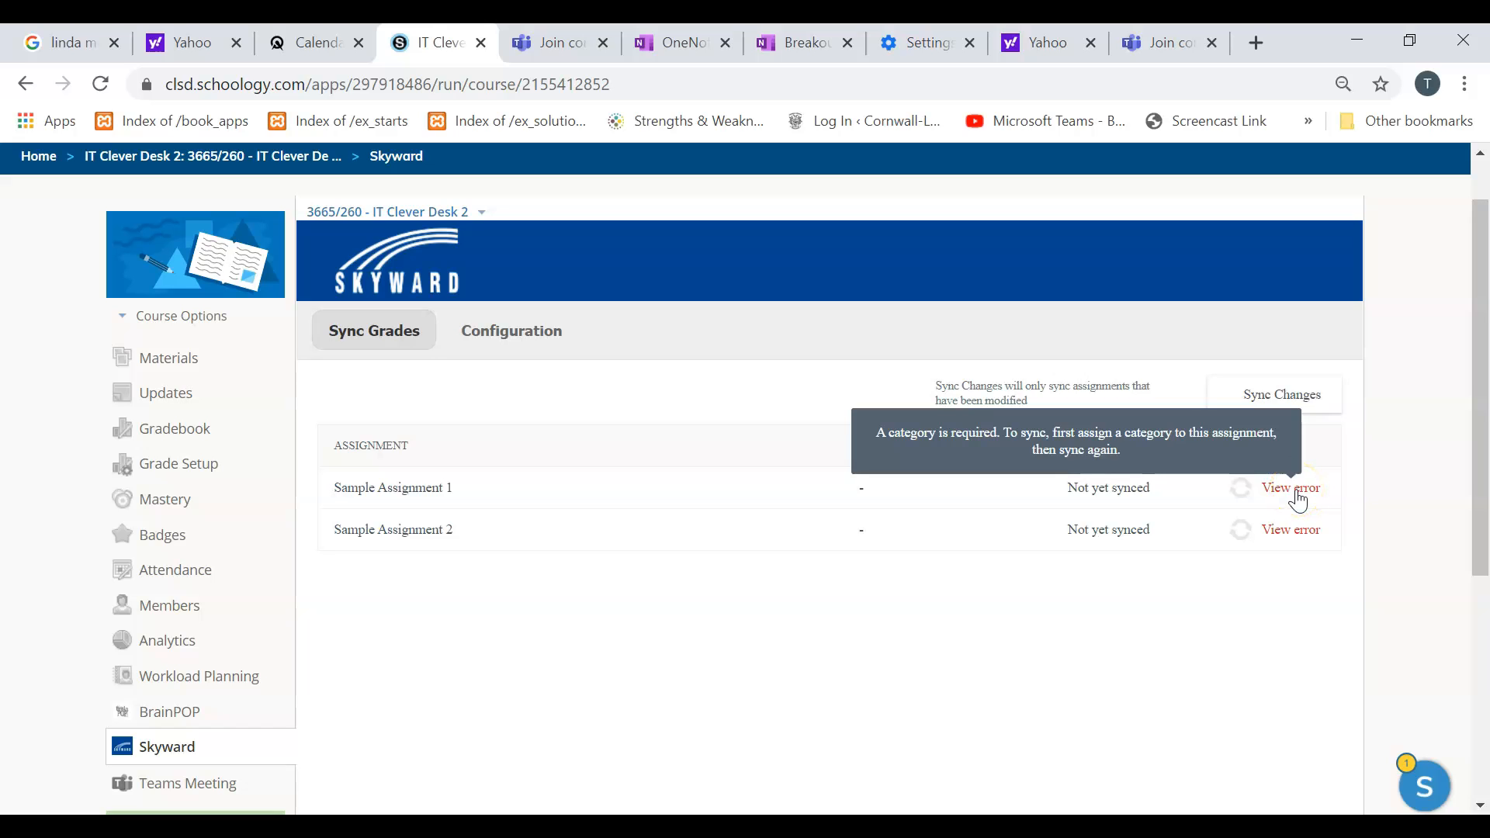
click(1277, 498)
click(1263, 503)
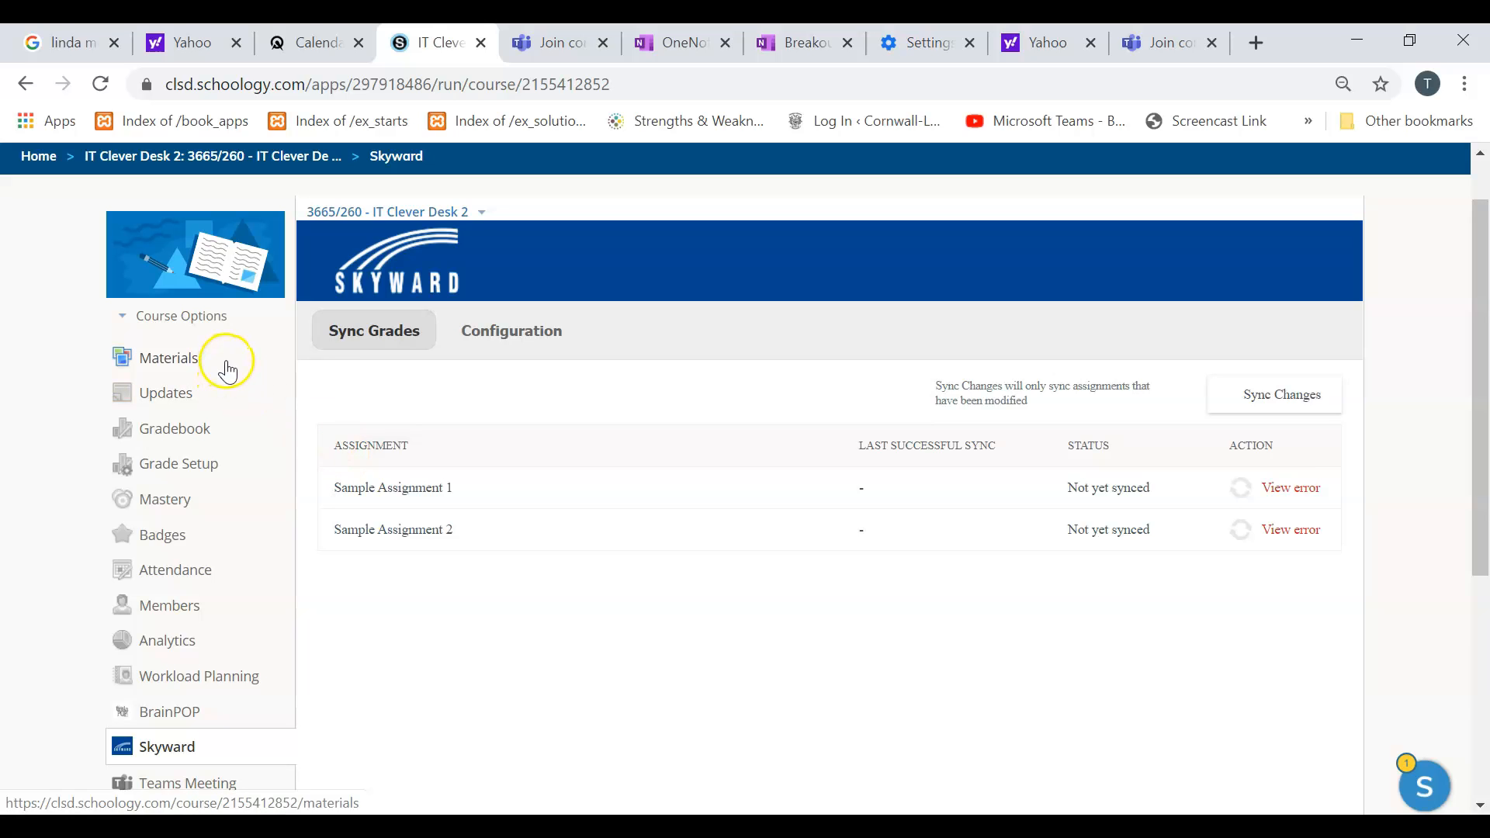
Step: Edit Sample Assignment 1 in the course materials and set its category to Assessment
click(178, 371)
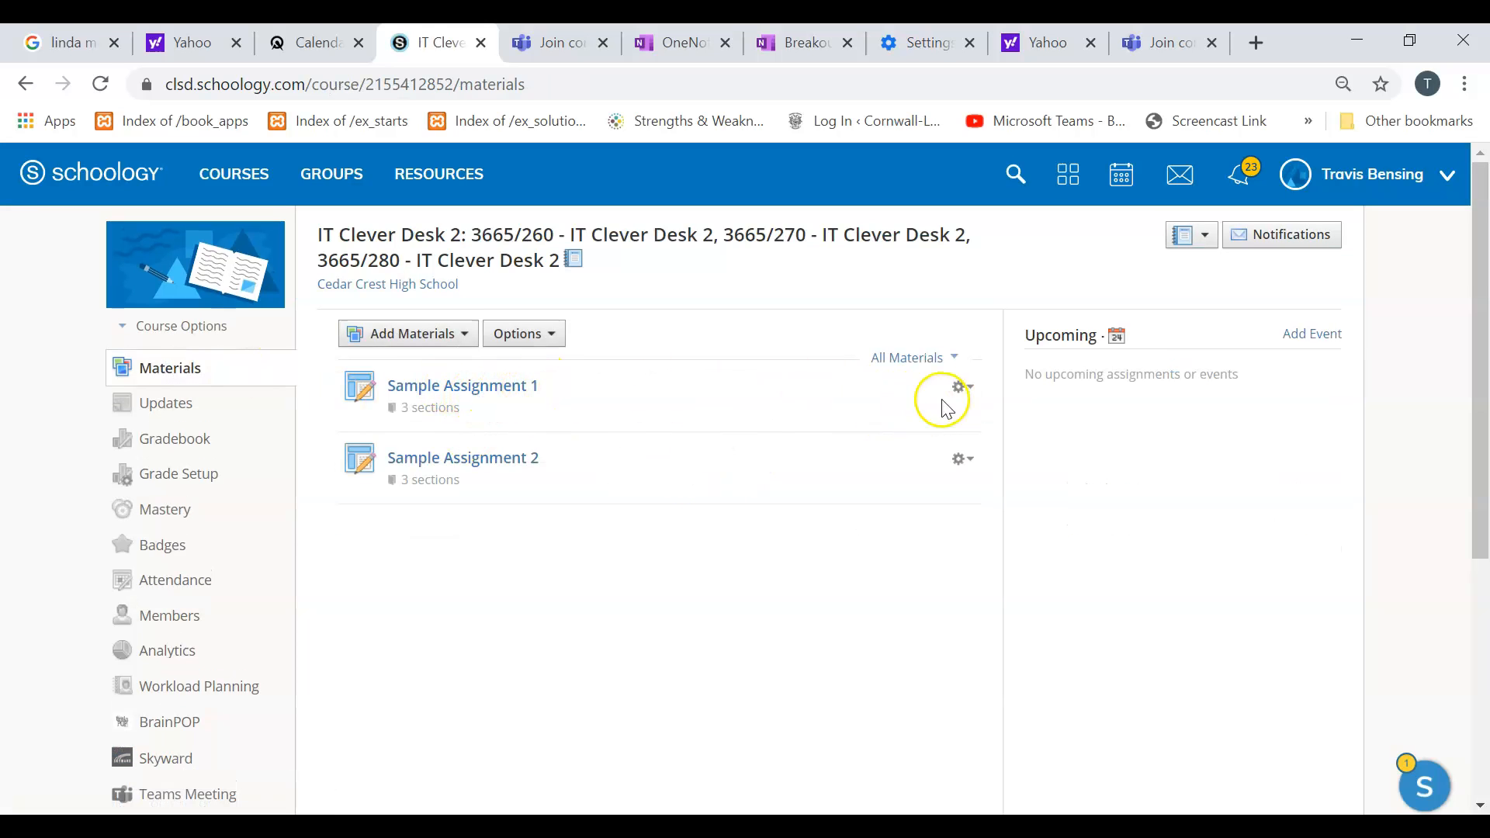
click(962, 388)
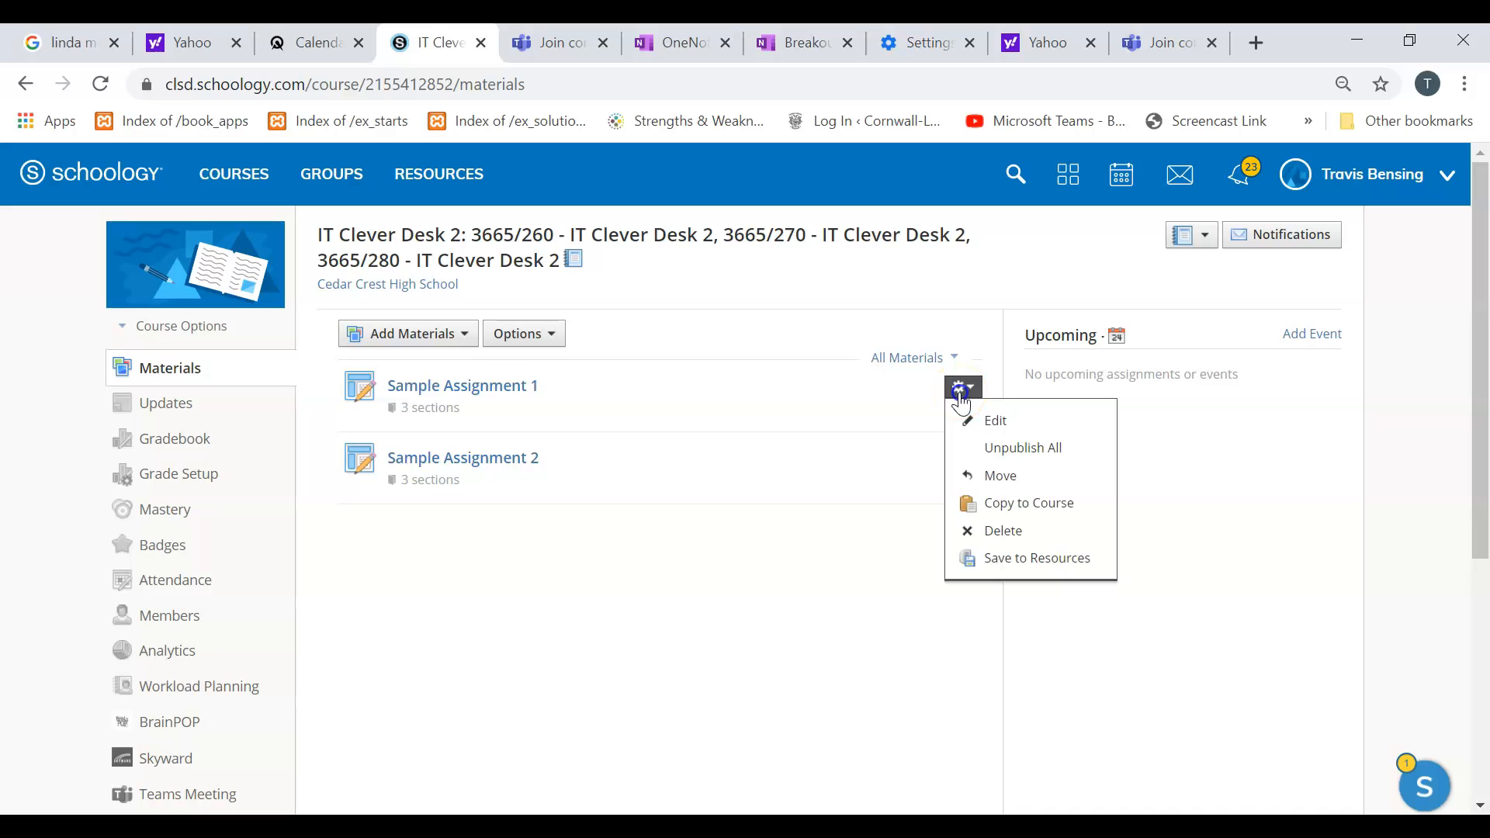
click(972, 419)
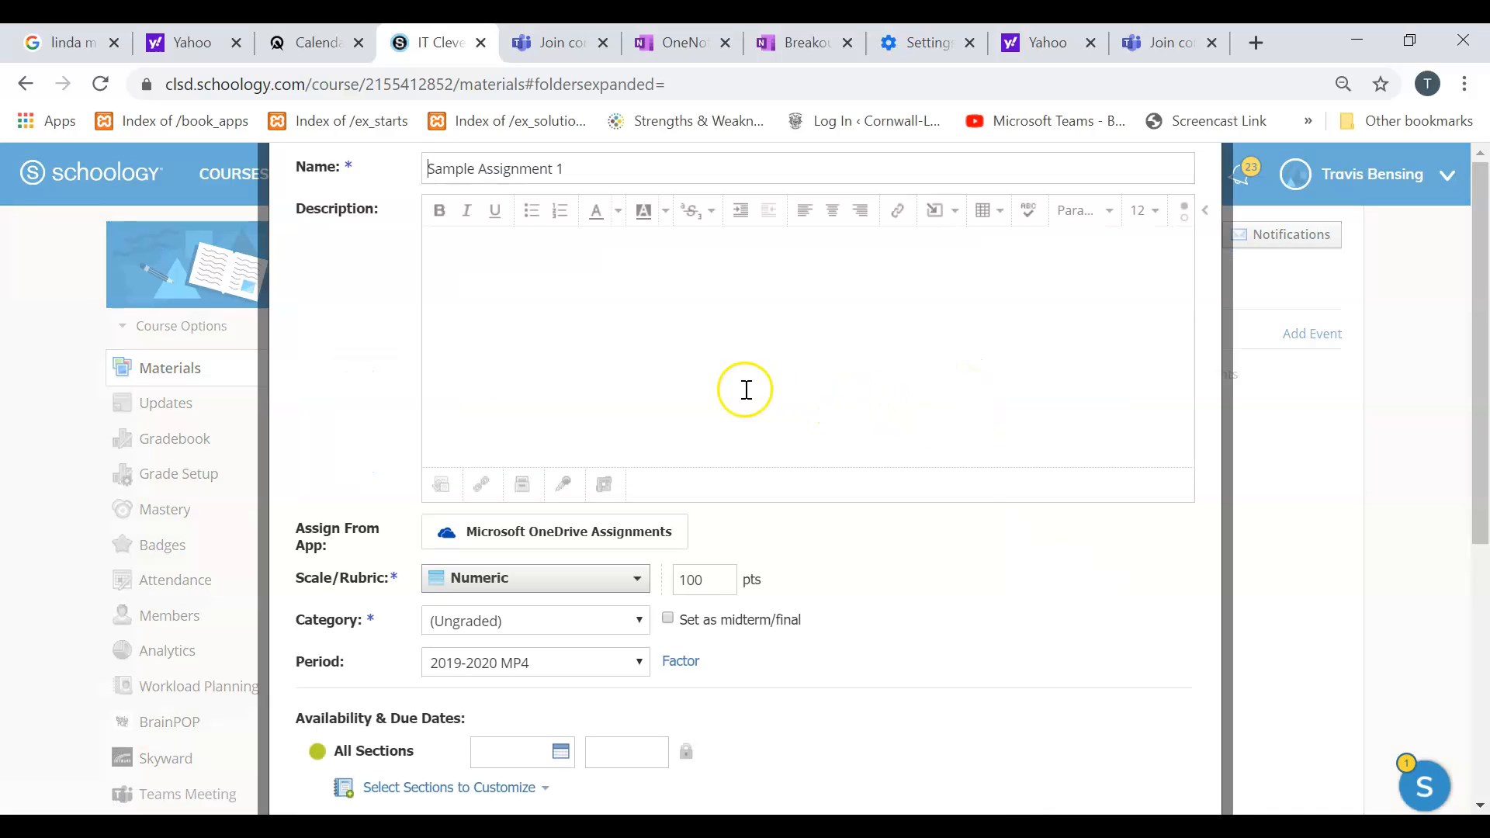
scroll(895, 526, down, 2)
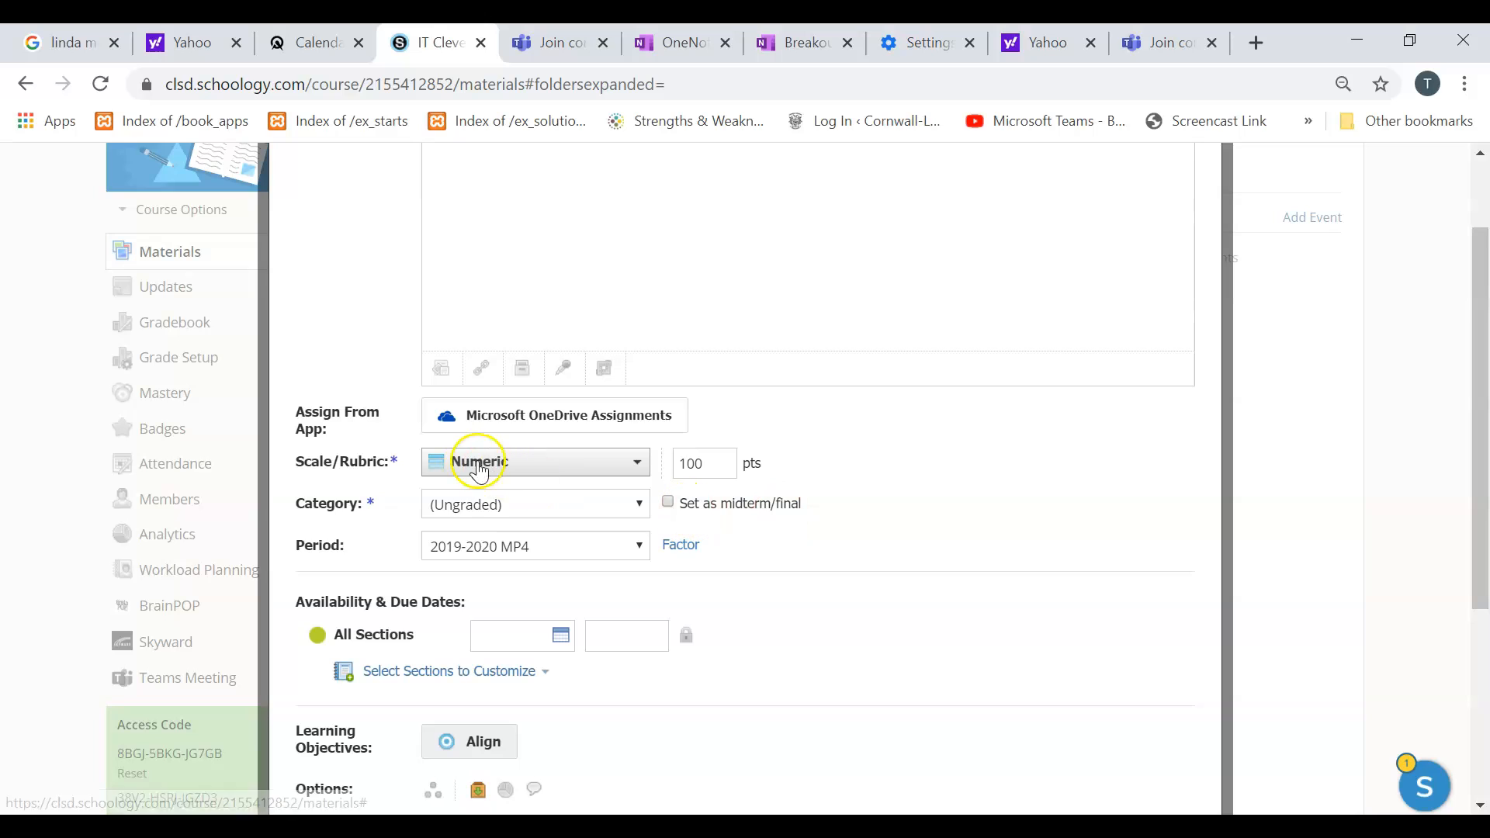
click(491, 516)
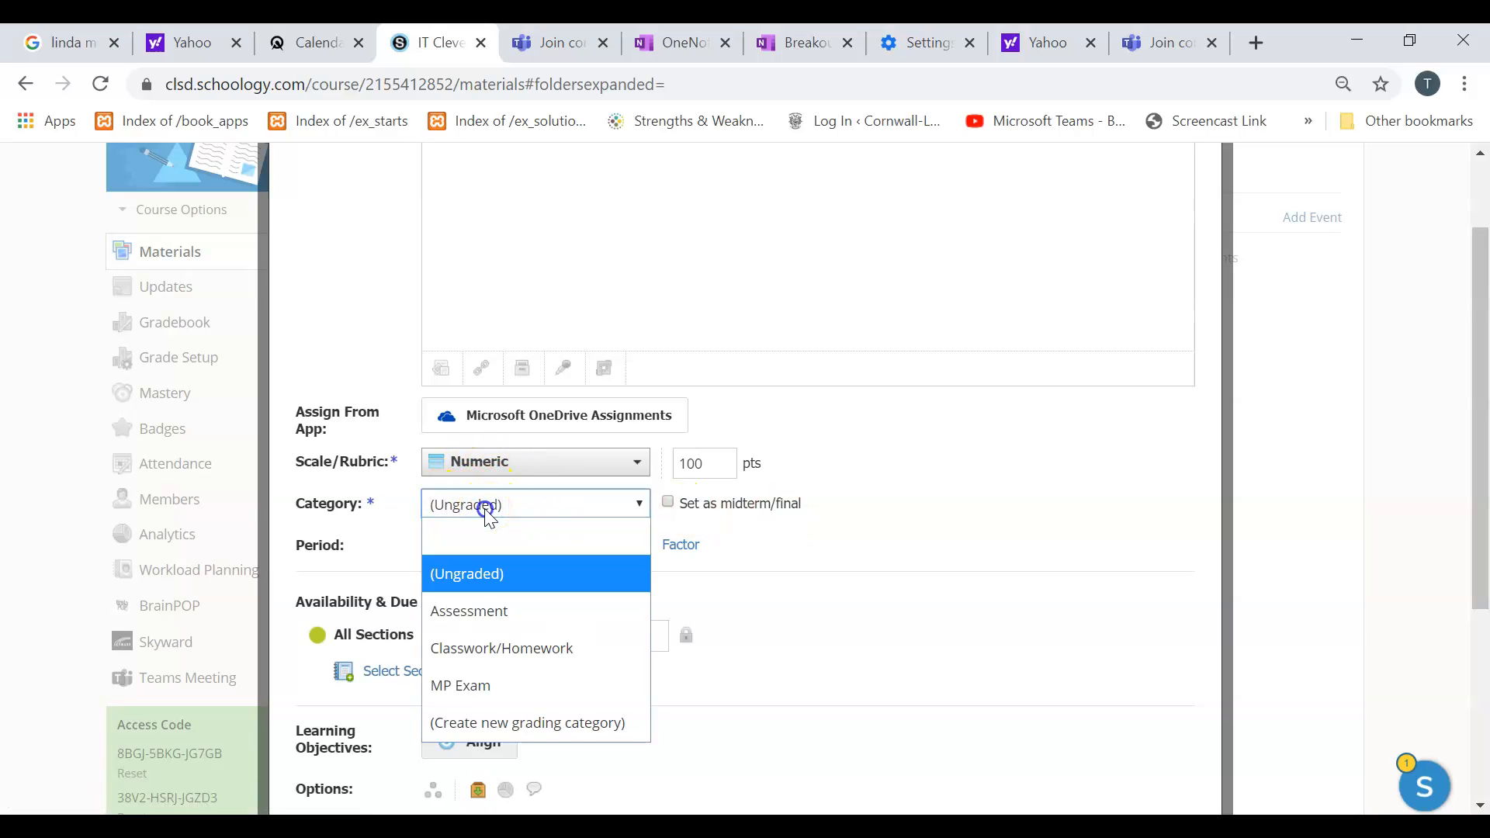
click(516, 613)
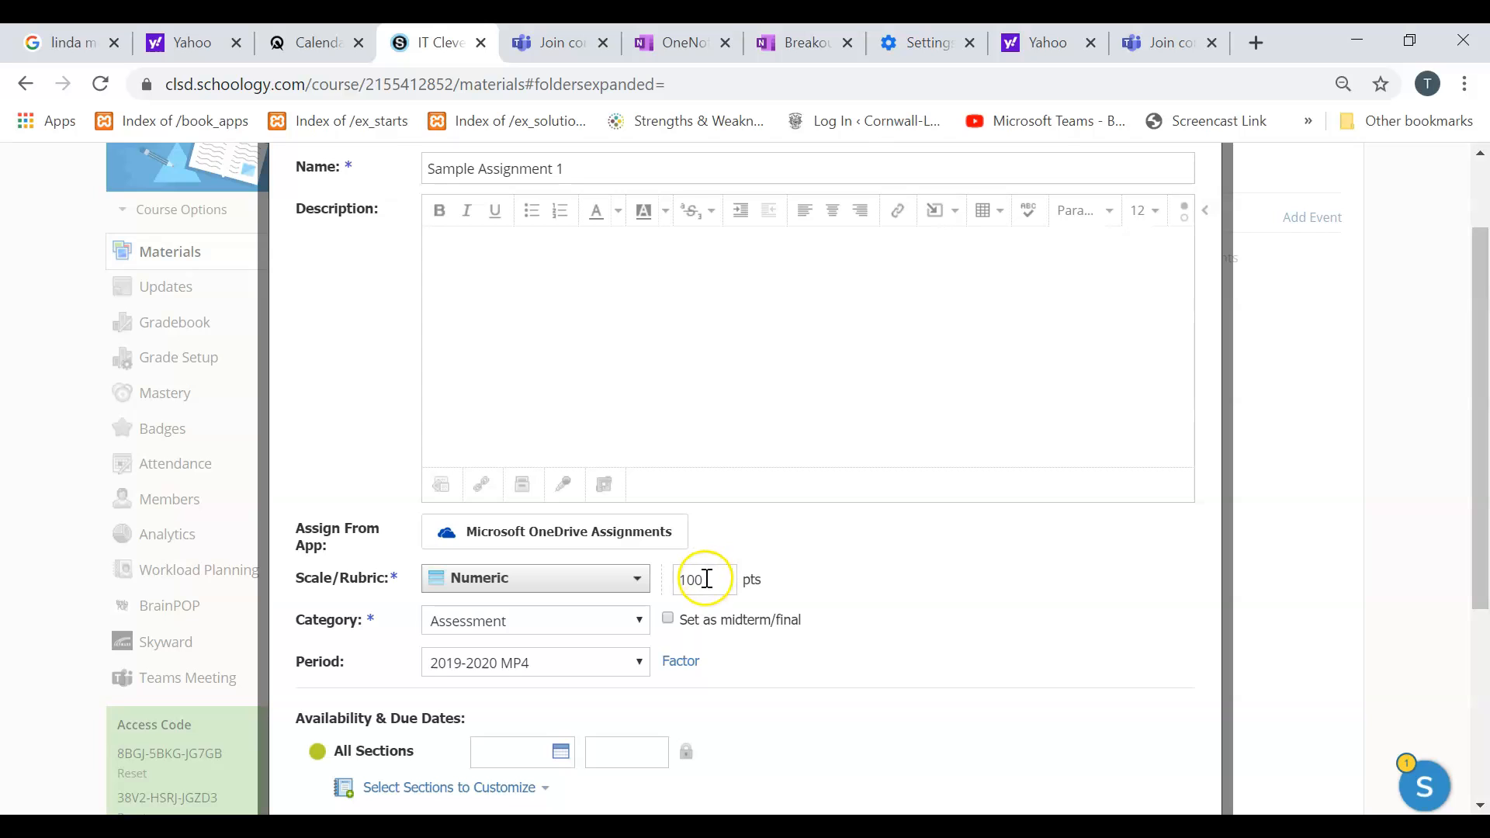
Step: Set Sample Assignment 1's due date for all sections to April 24, 2020 and save the changes
scroll(842, 688, down, 2)
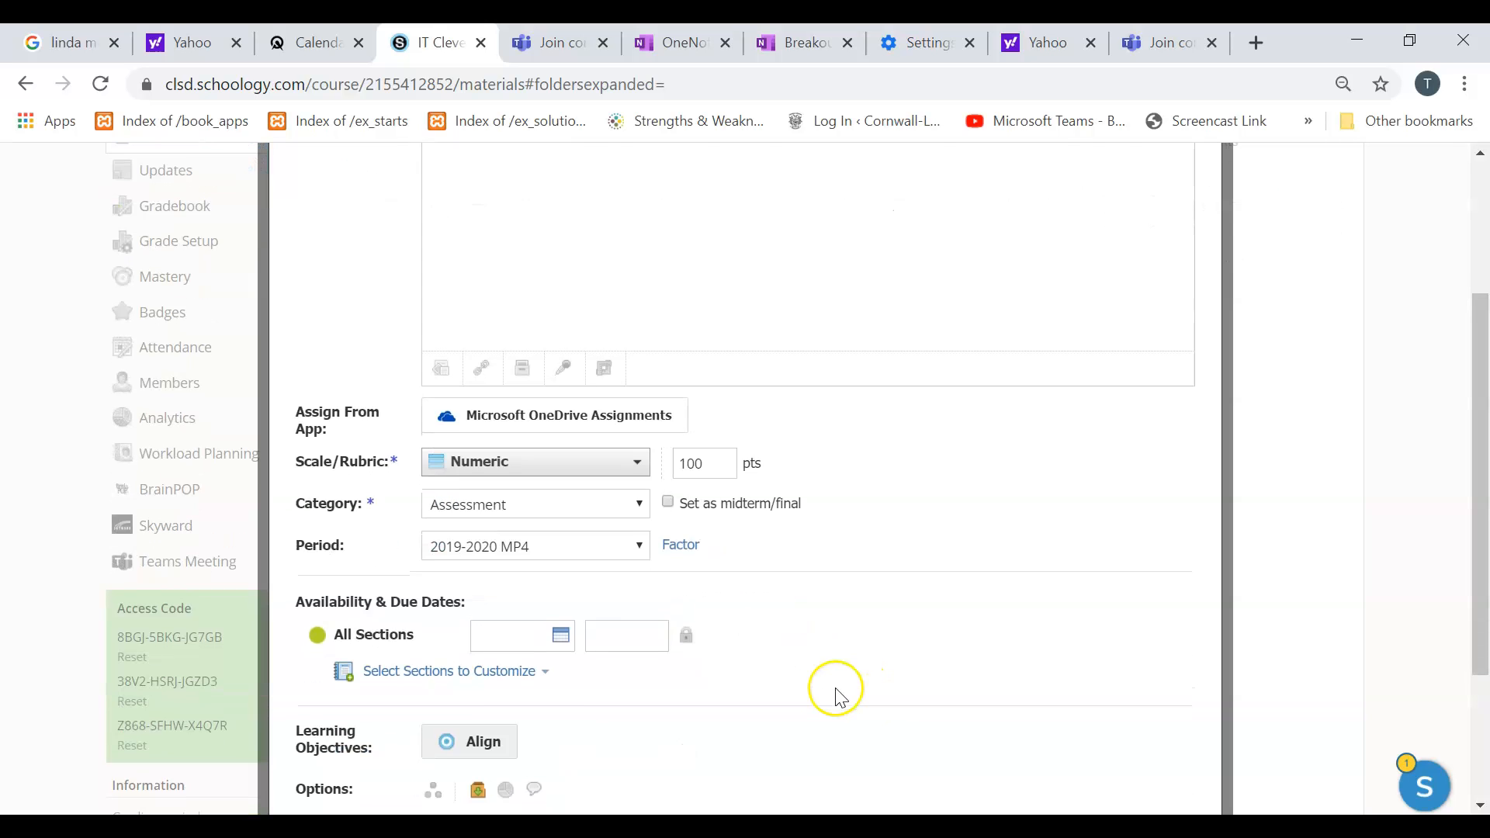
click(562, 650)
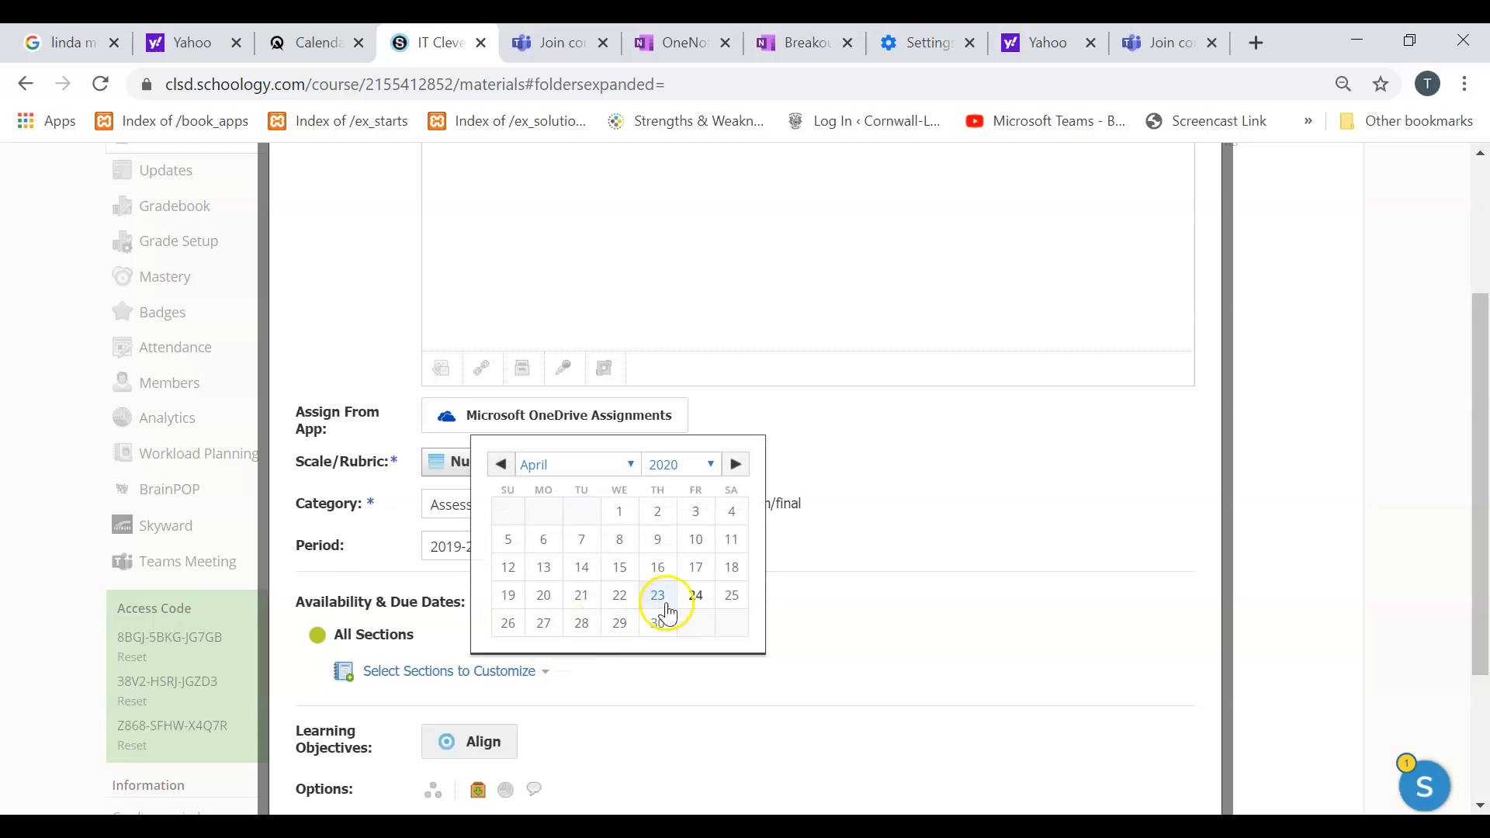
click(695, 597)
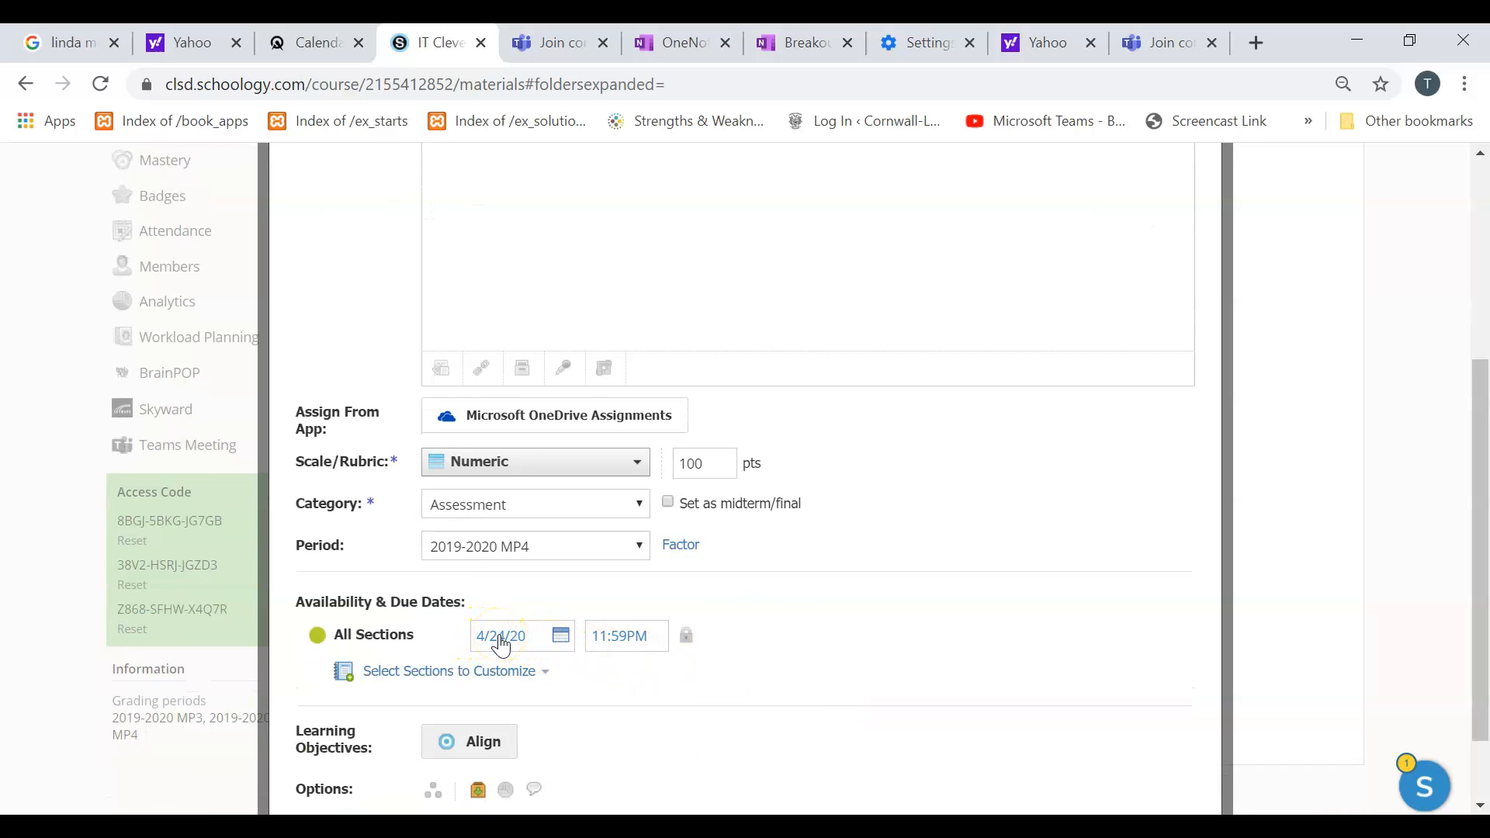
click(855, 689)
scroll(845, 671, down, 1)
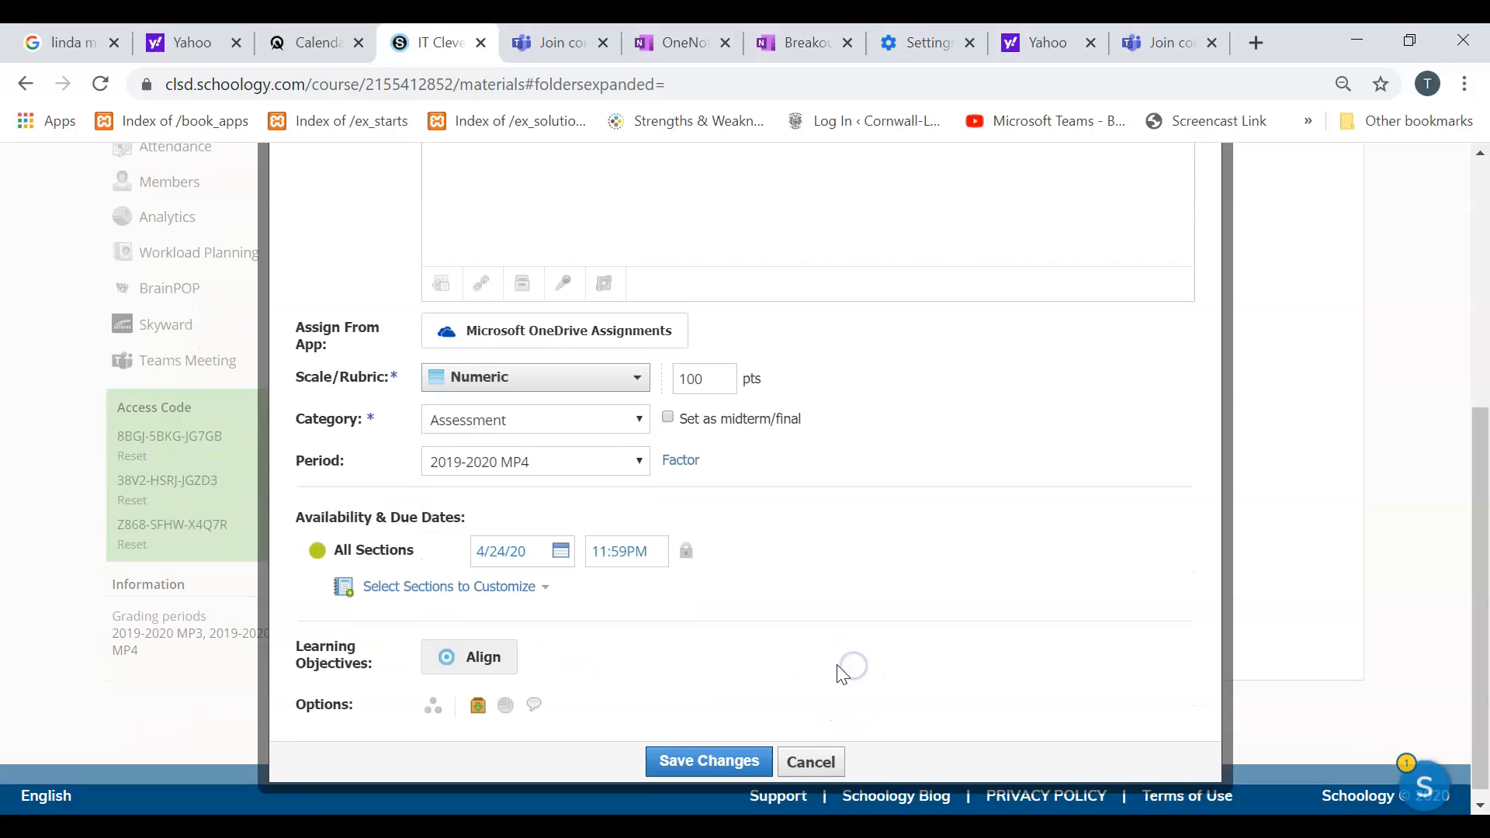
click(704, 749)
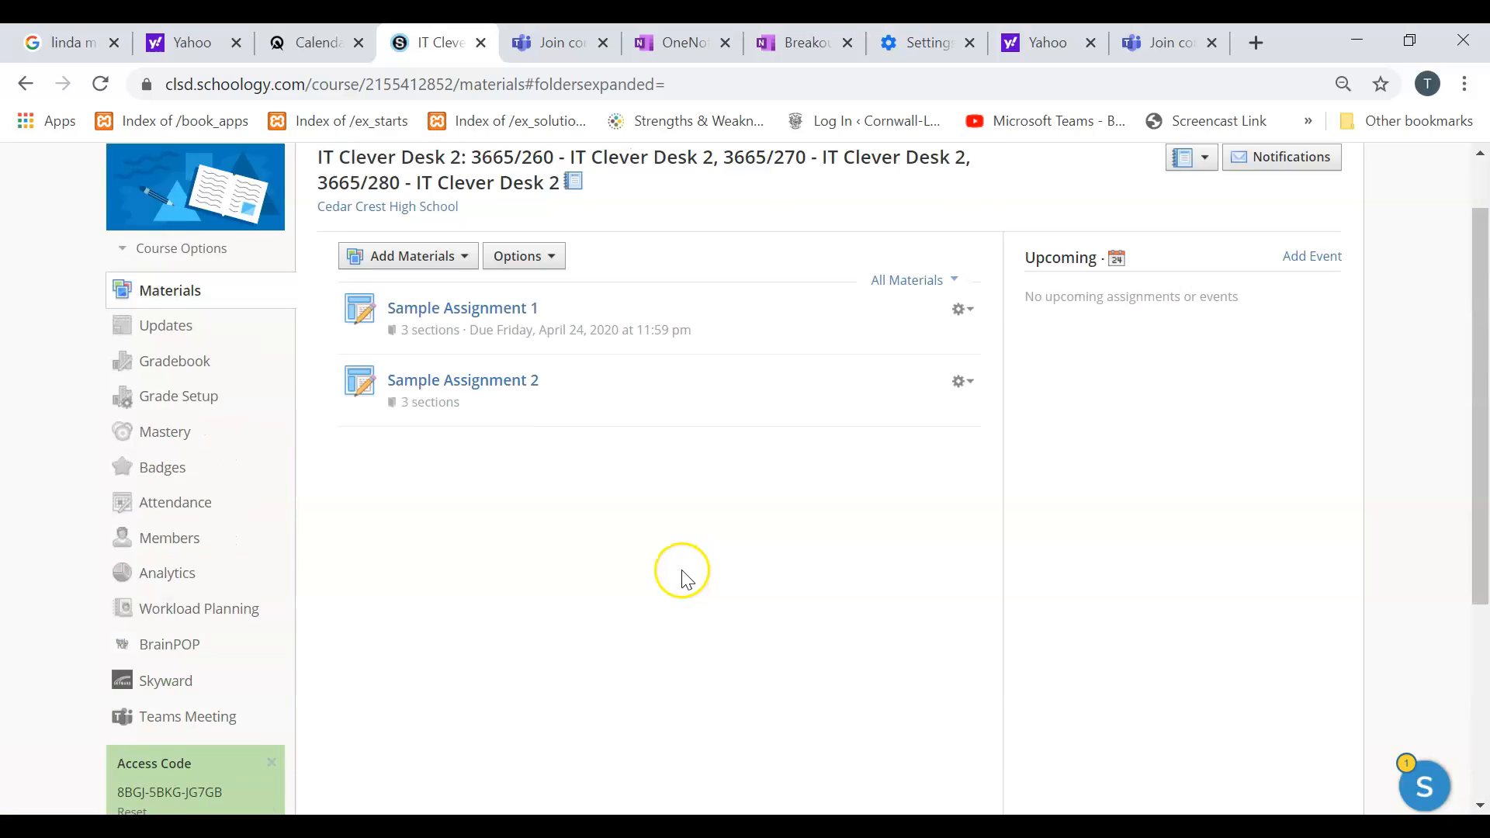
Step: Return to the Skyward grade sync list and view the sync error for Sample Assignment 2
scroll(699, 477, down, 1)
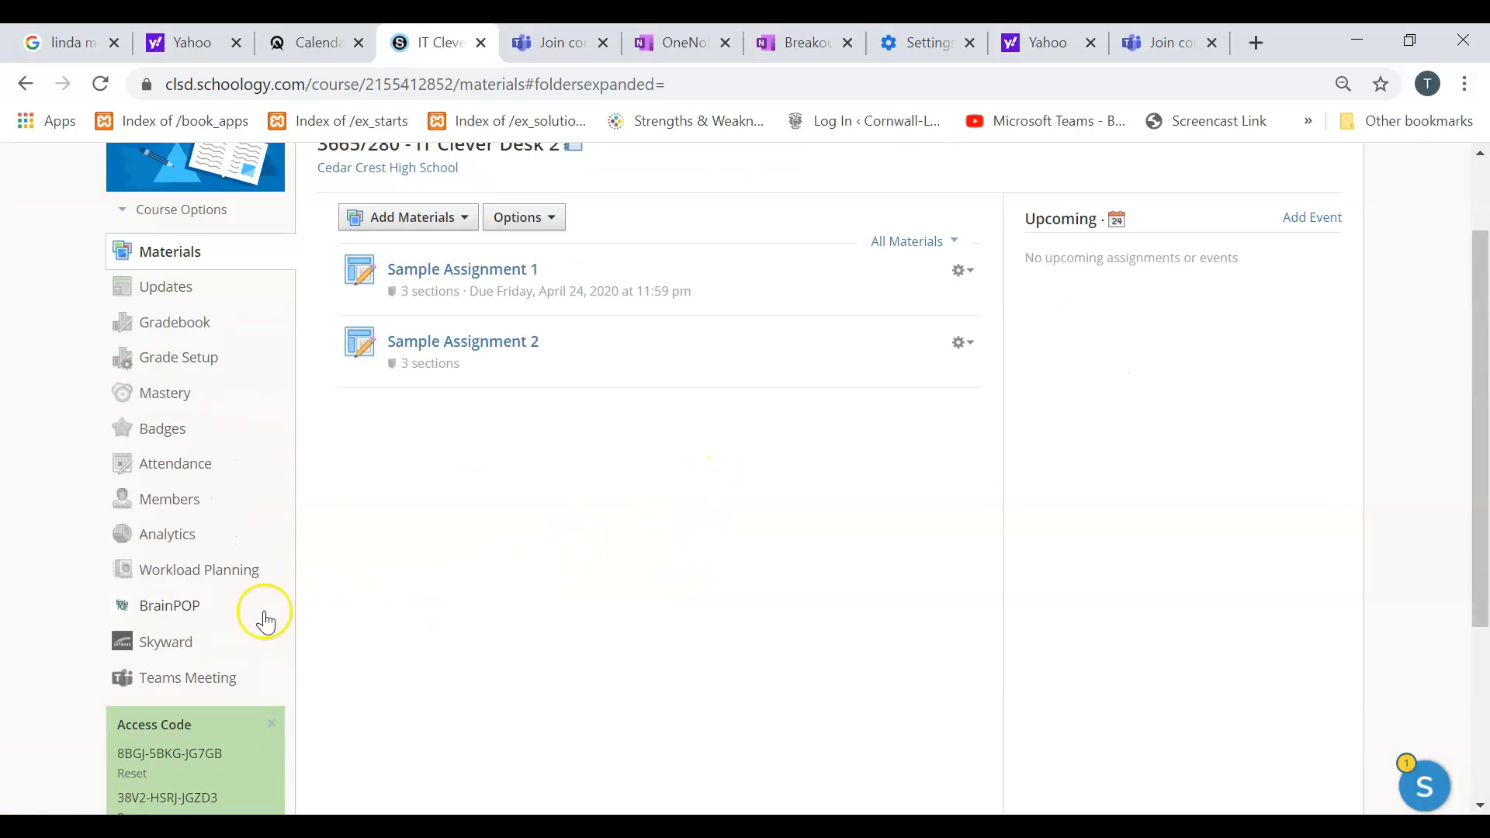
click(184, 654)
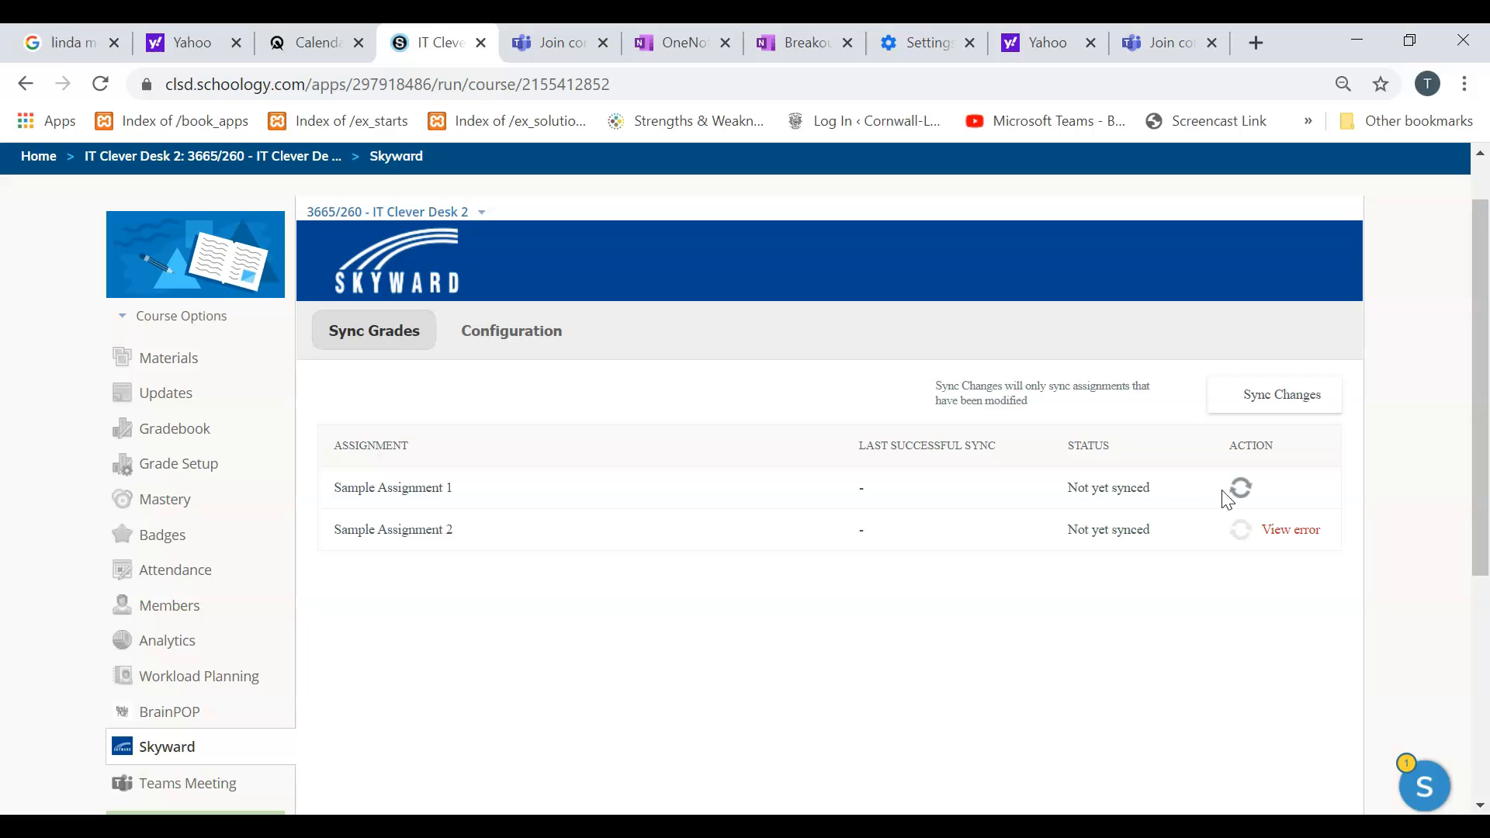
click(1286, 536)
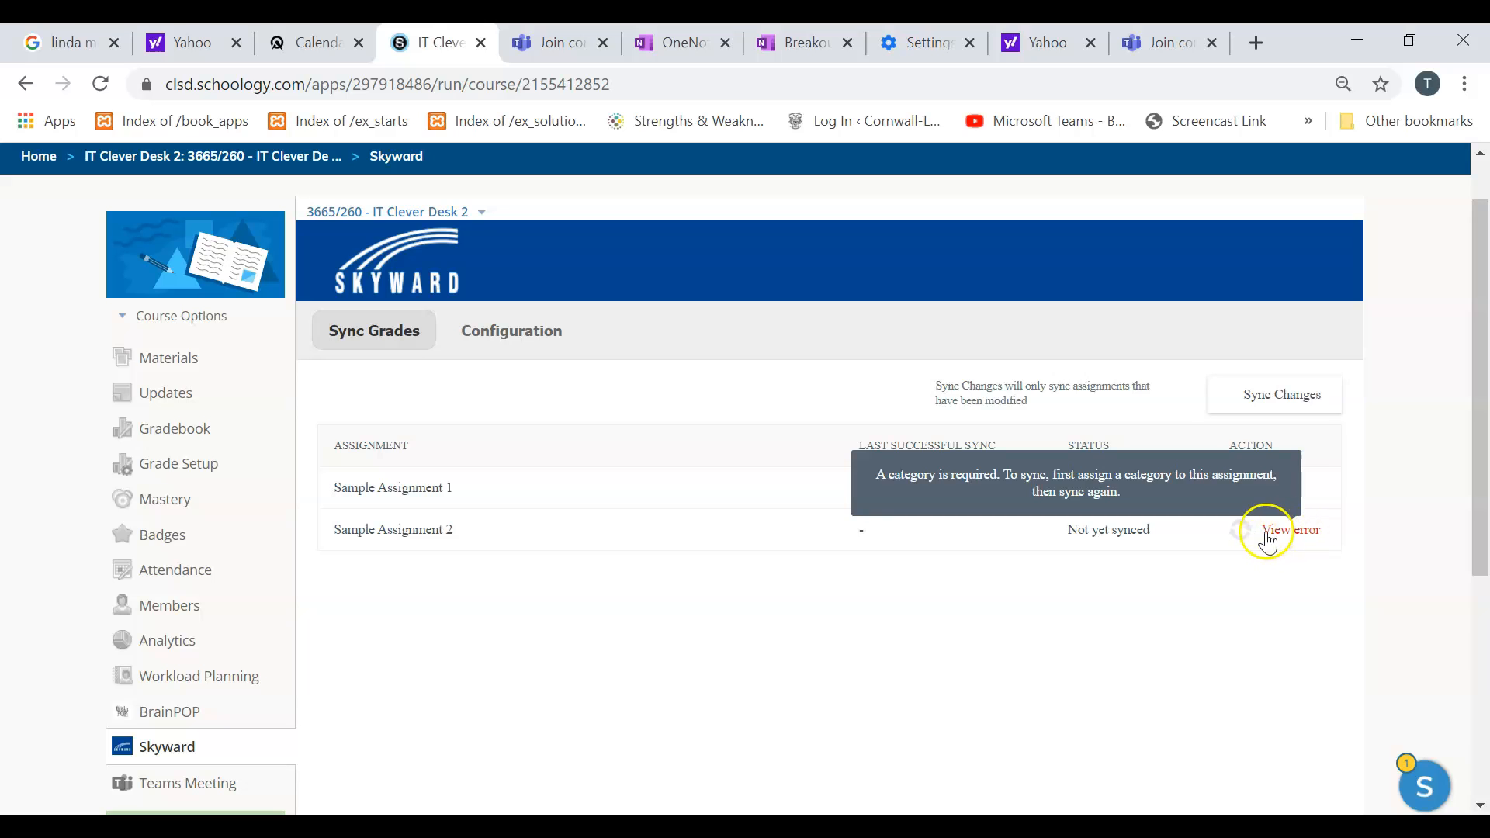
click(1270, 537)
click(1303, 543)
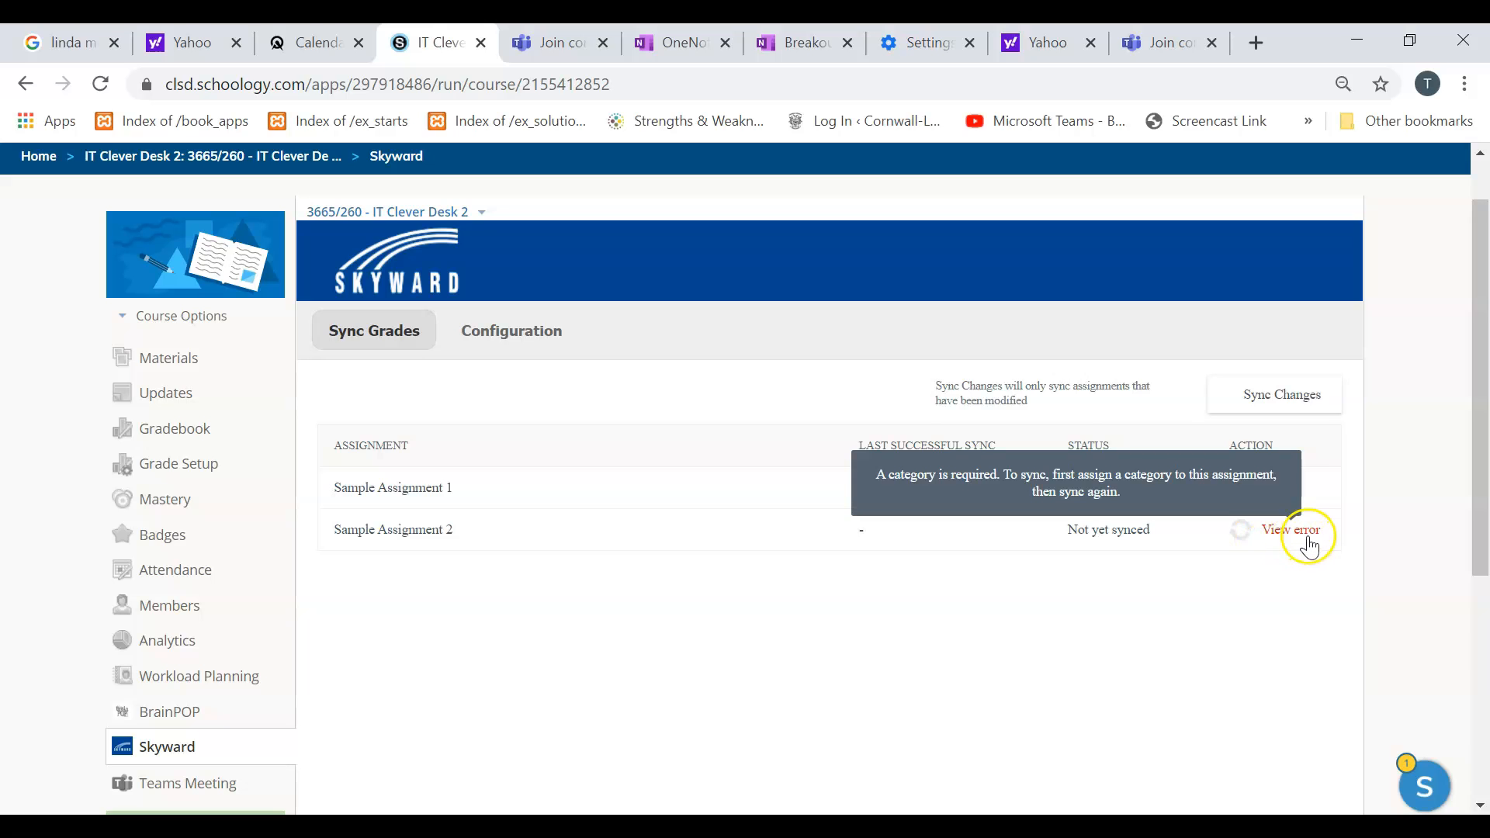
click(1296, 544)
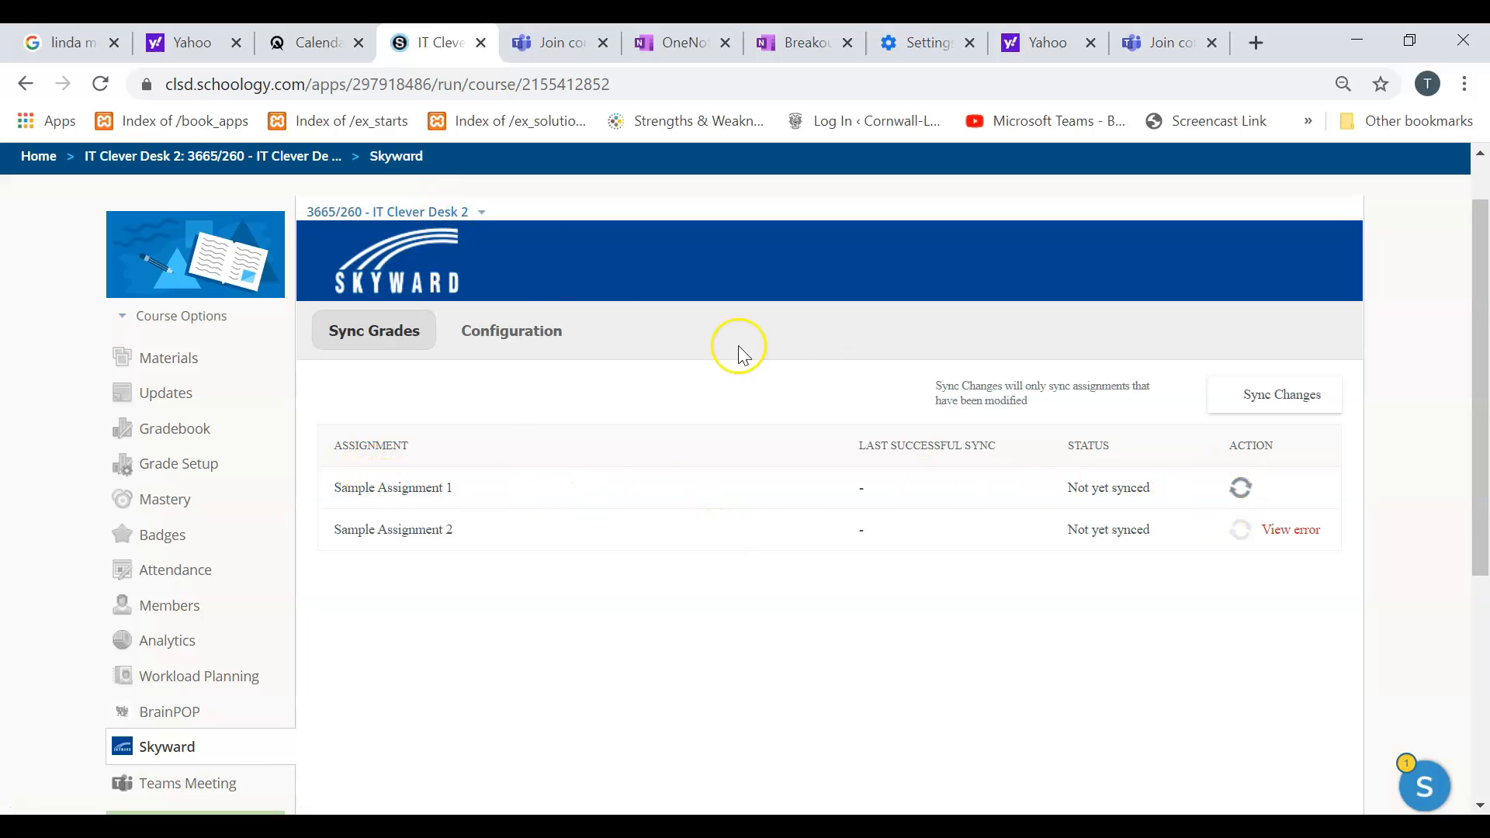
Step: Check the Skyward grade sync lists of sections 3665/270 and 3665/280 for Sample Assignment 1's sync availability
click(464, 214)
click(455, 283)
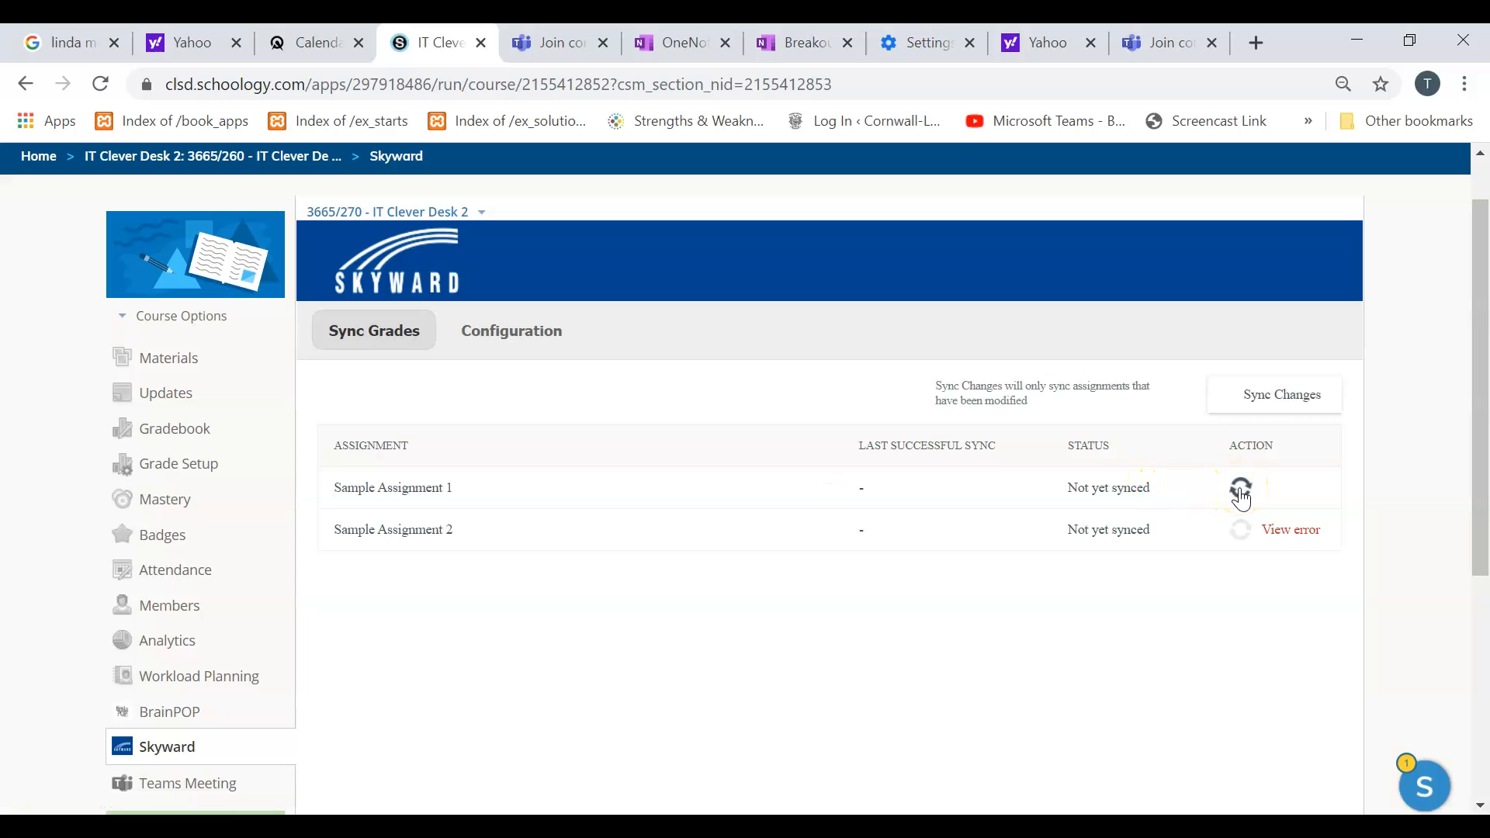
click(462, 210)
click(461, 304)
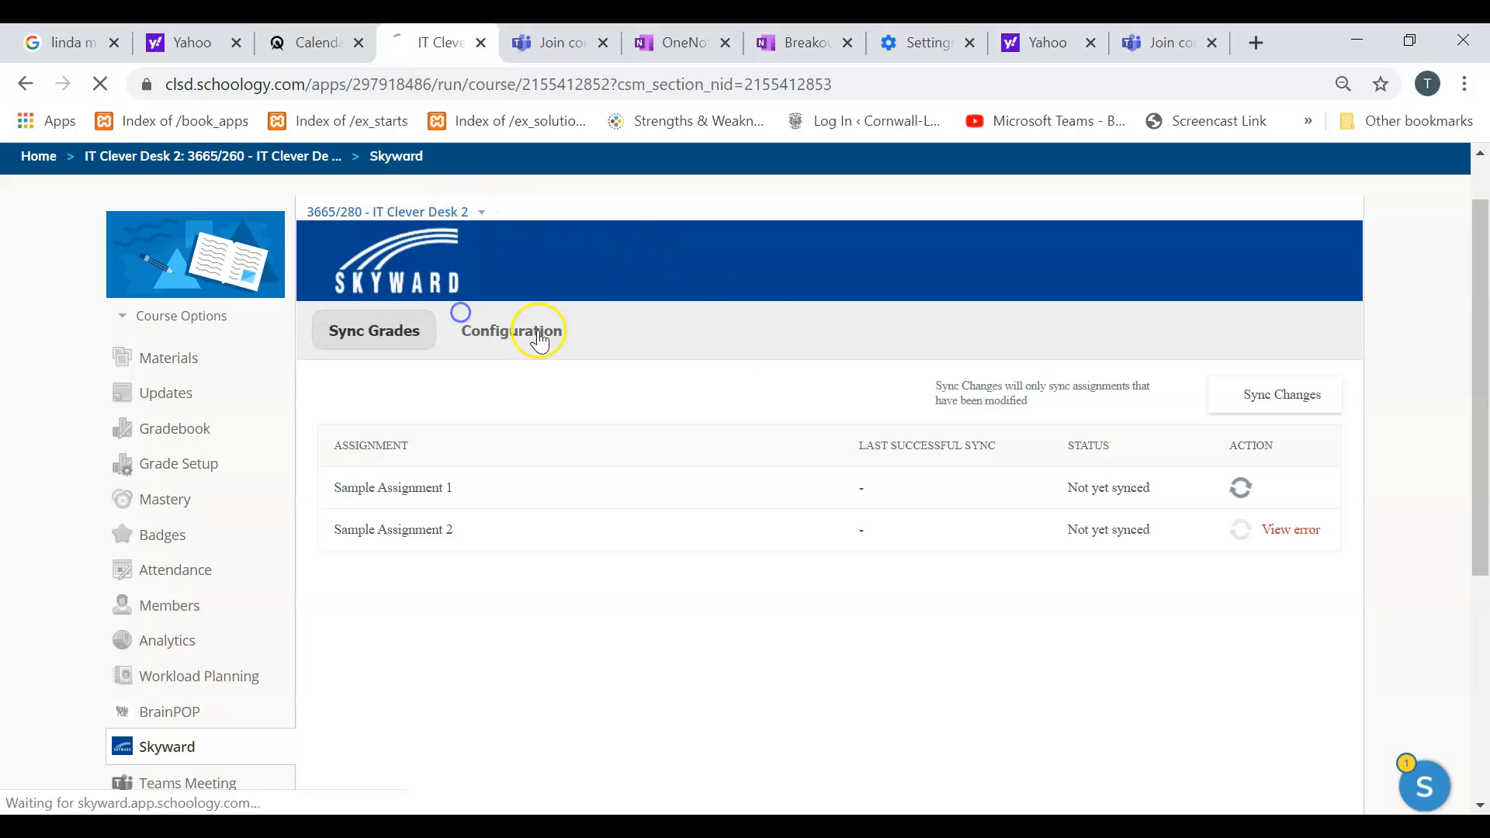